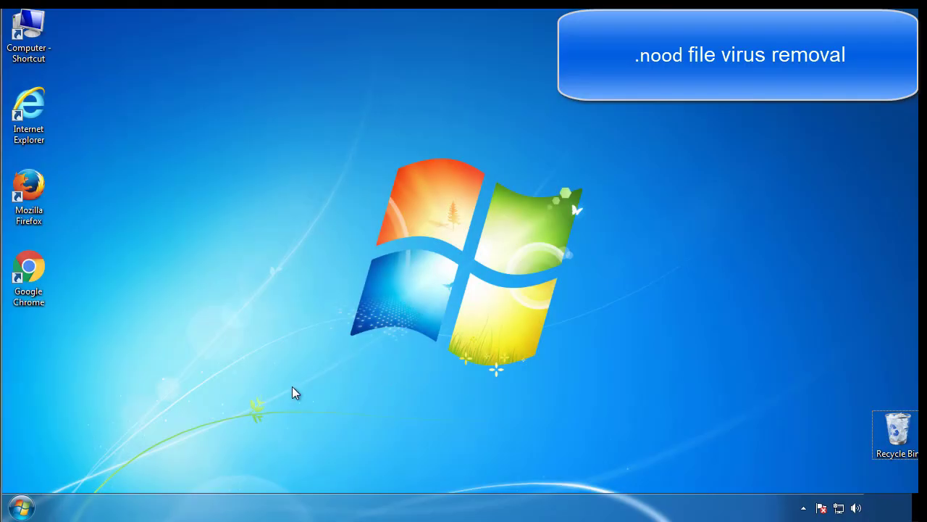
# Enable Minimal safe boot in msconfig's Boot tab and restart into Safe Mode
pyautogui.click(22, 507)
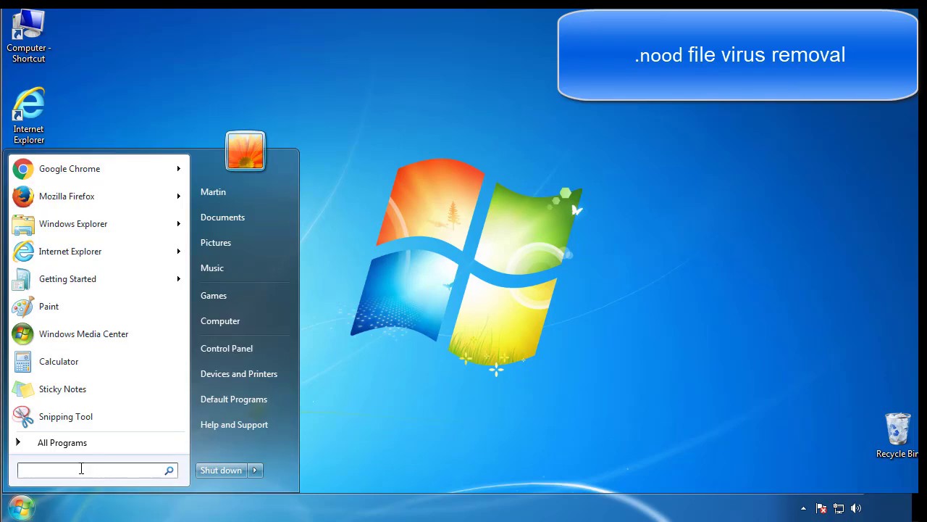
pyautogui.write('msconfig')
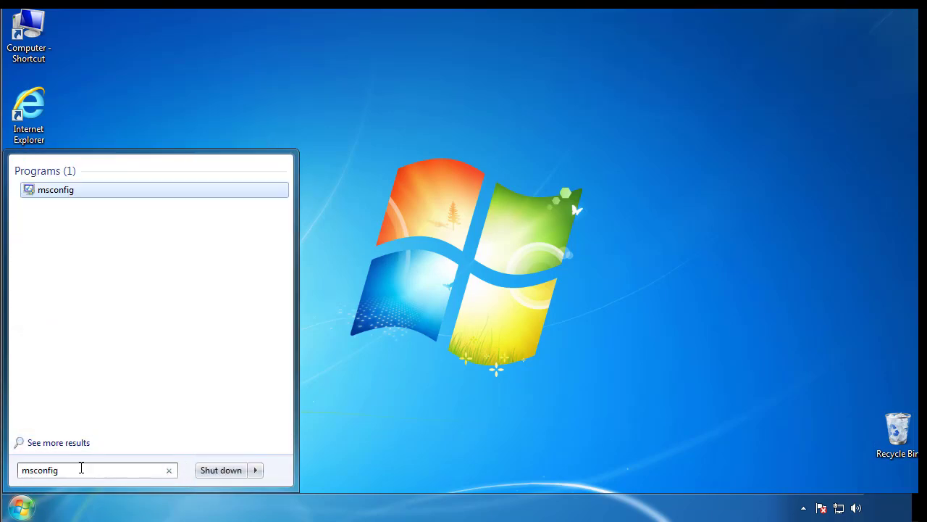
pyautogui.press('Return')
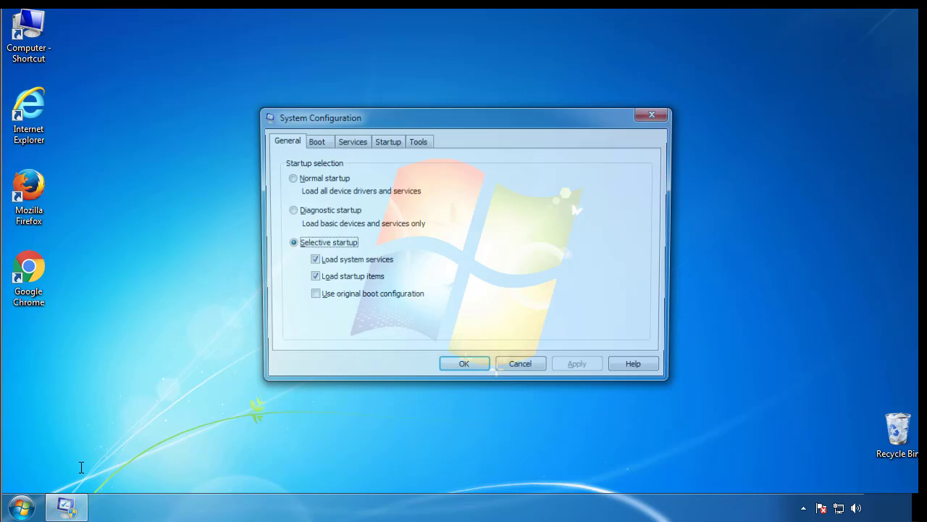
pyautogui.click(313, 142)
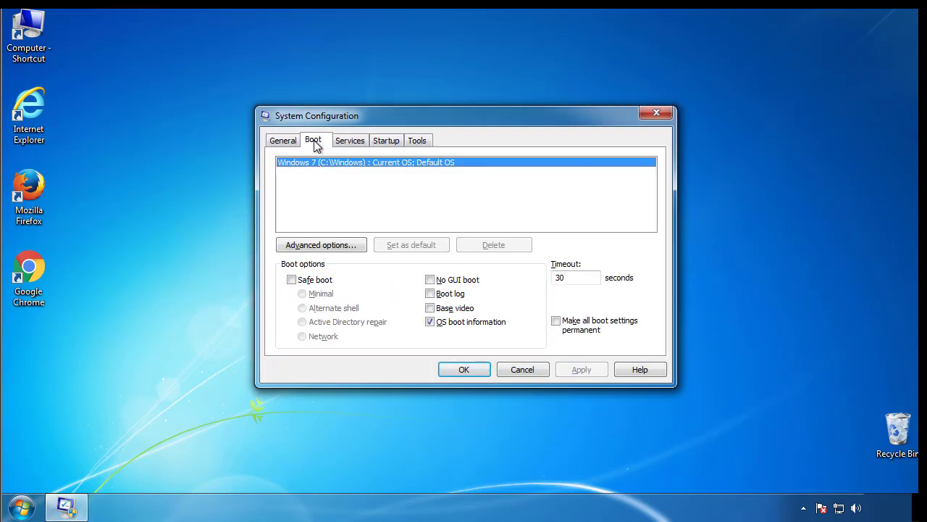
pyautogui.click(292, 279)
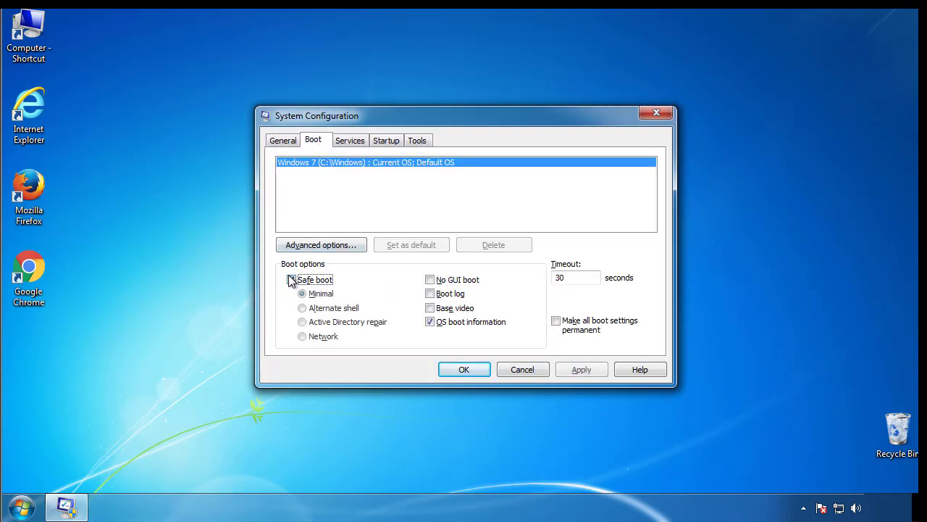
pyautogui.click(470, 369)
pyautogui.click(418, 281)
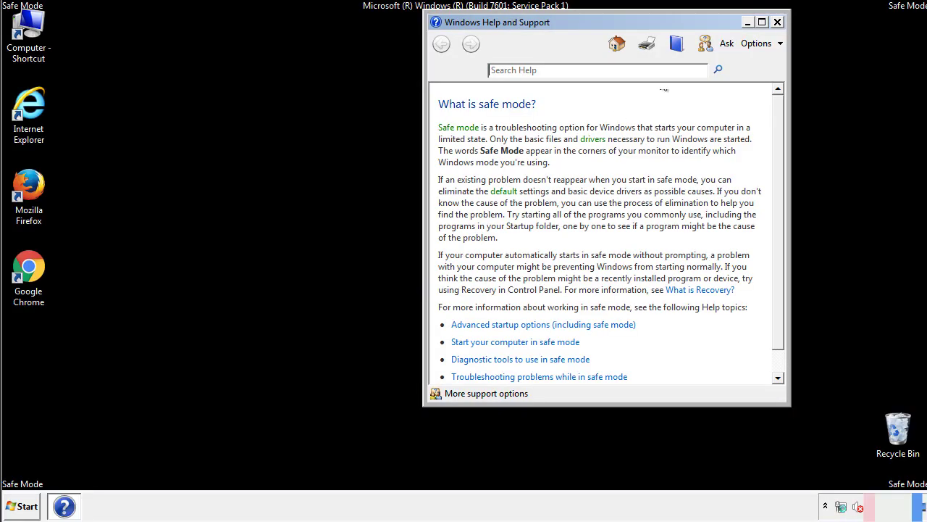
# Close the Safe Mode help and enable showing hidden files, folders and drives in Folder Options
pyautogui.click(777, 22)
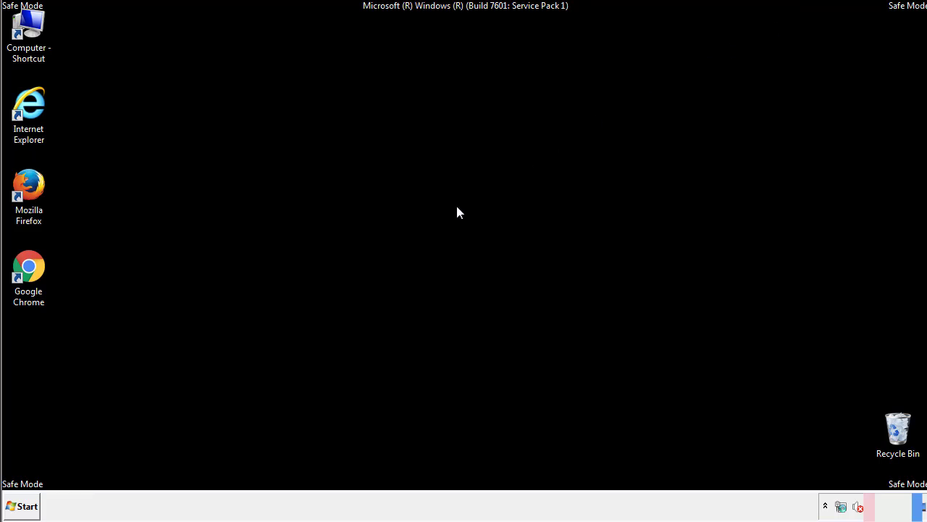
pyautogui.click(29, 505)
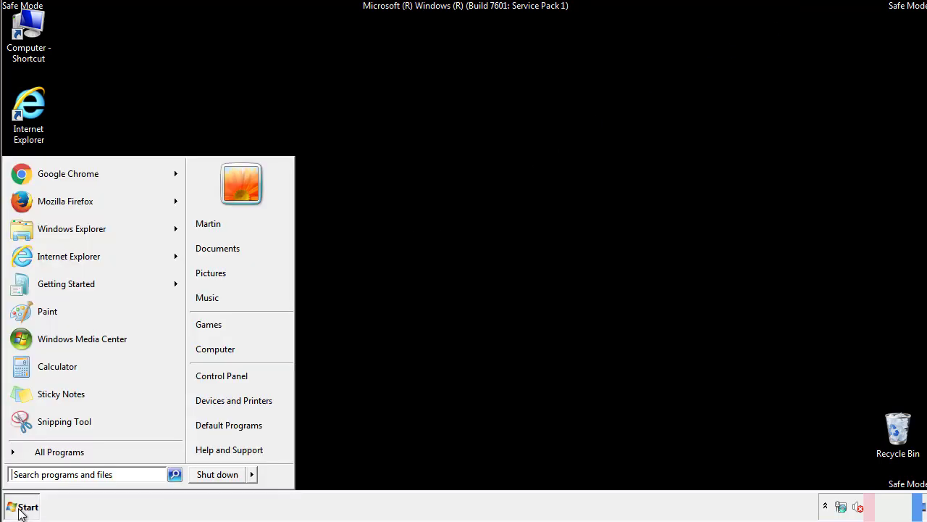
pyautogui.click(232, 371)
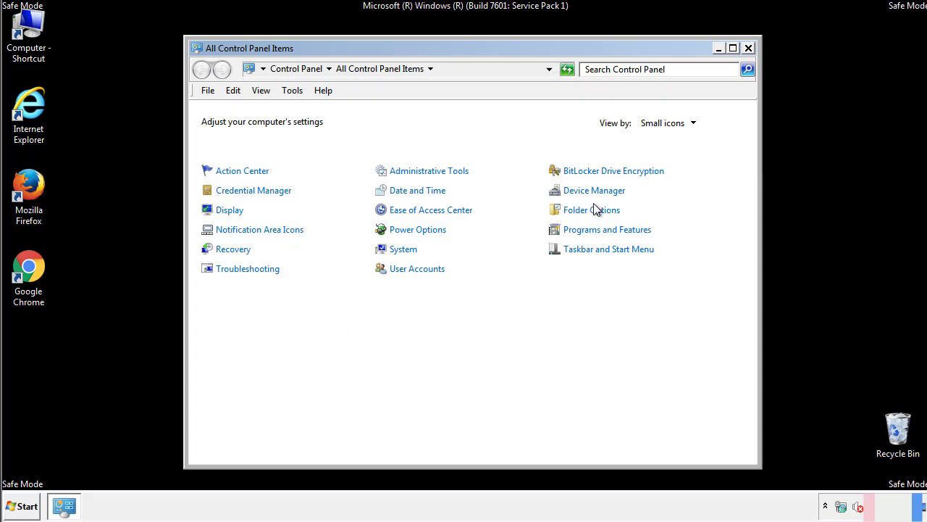
pyautogui.click(594, 212)
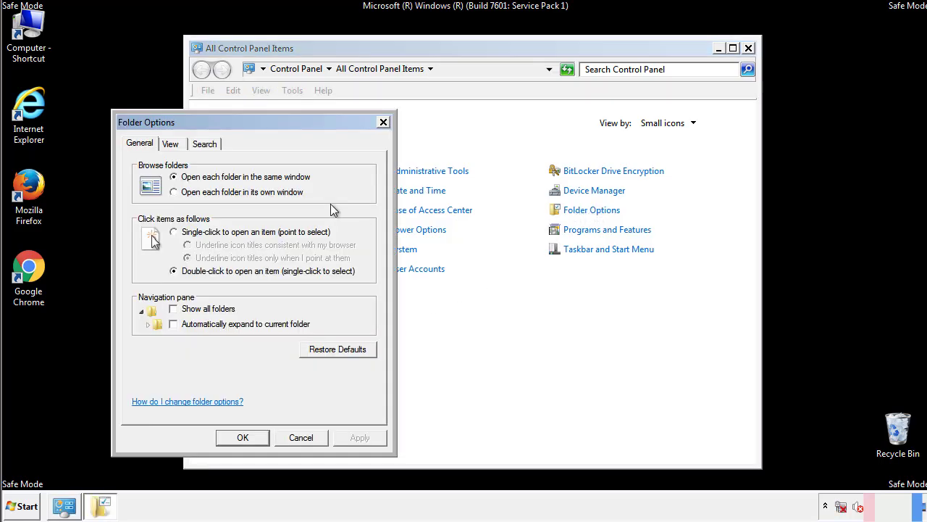
pyautogui.click(171, 144)
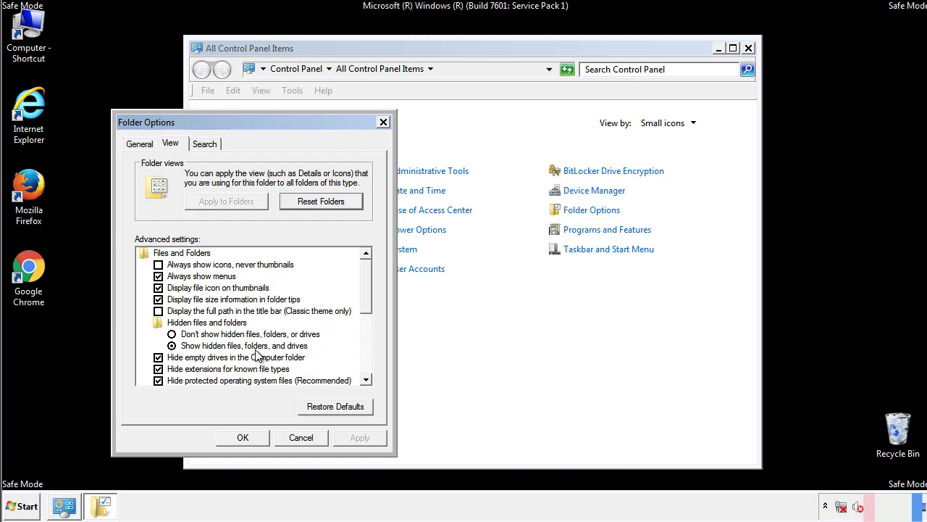
pyautogui.click(250, 436)
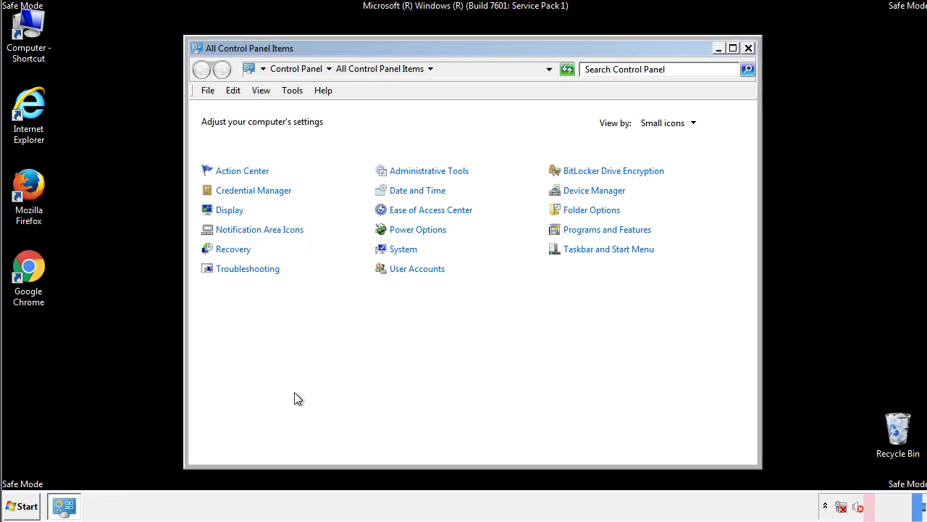
pyautogui.click(749, 49)
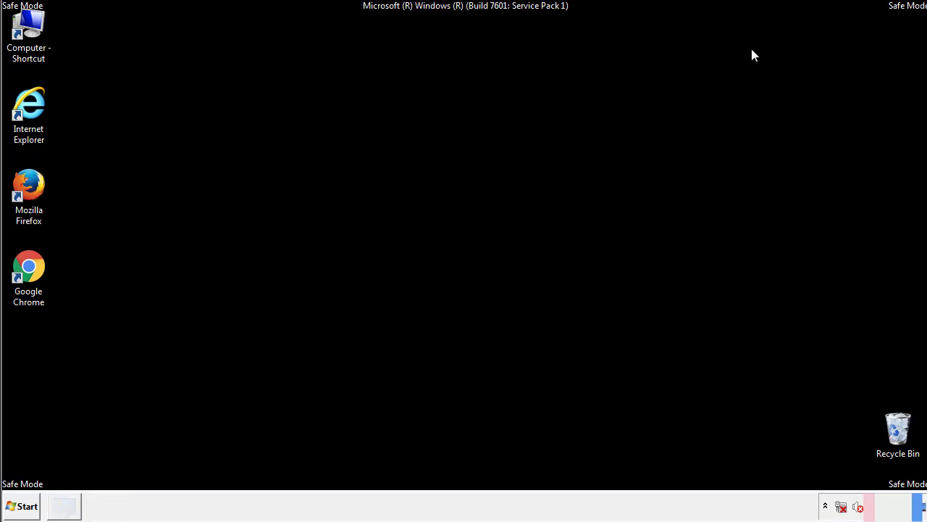
# Open Computer and browse into Local Disk (C:)\Windows
pyautogui.doubleClick(37, 25)
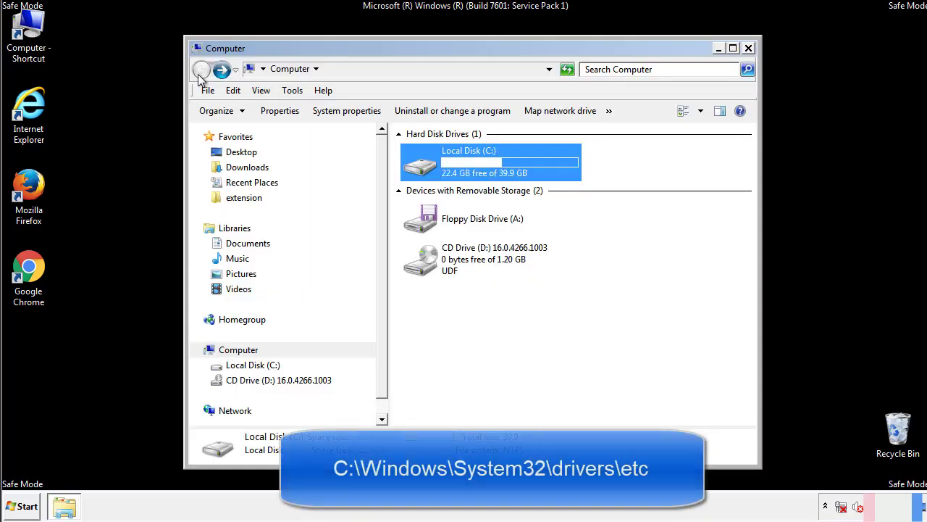
pyautogui.doubleClick(416, 163)
pyautogui.click(424, 266)
pyautogui.doubleClick(423, 266)
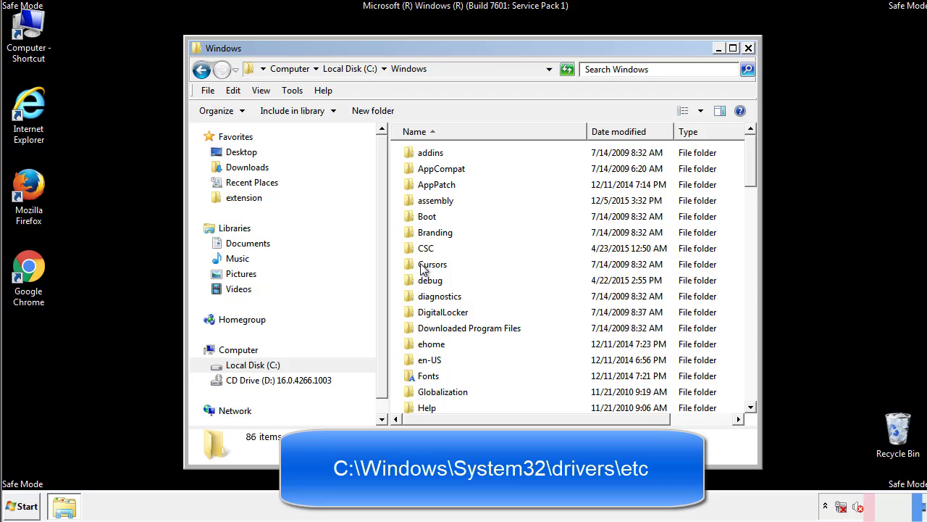
pyautogui.scroll(-2, 426, 326)
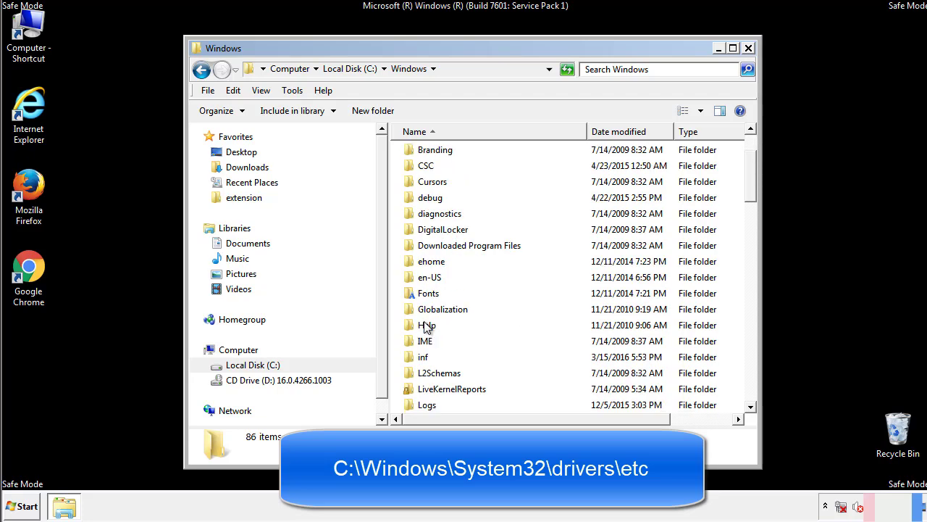
pyautogui.scroll(-7, 426, 327)
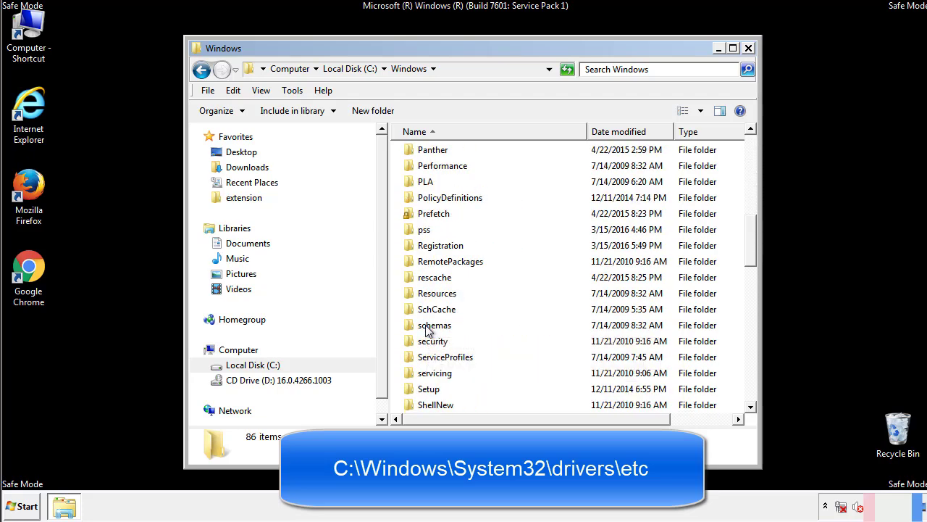
pyautogui.scroll(-2, 426, 383)
# Go through System32 and drivers into etc, and open the hosts file
pyautogui.click(436, 375)
pyautogui.doubleClick(436, 374)
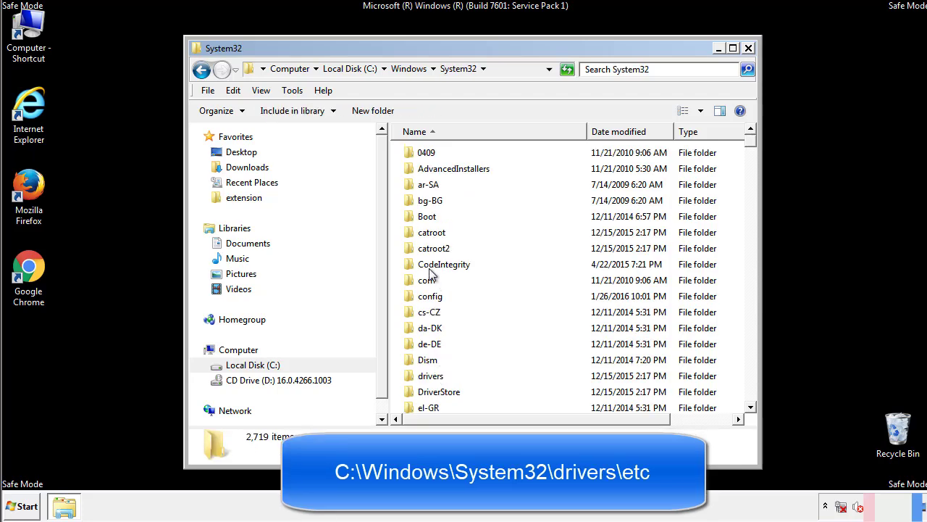
pyautogui.doubleClick(430, 376)
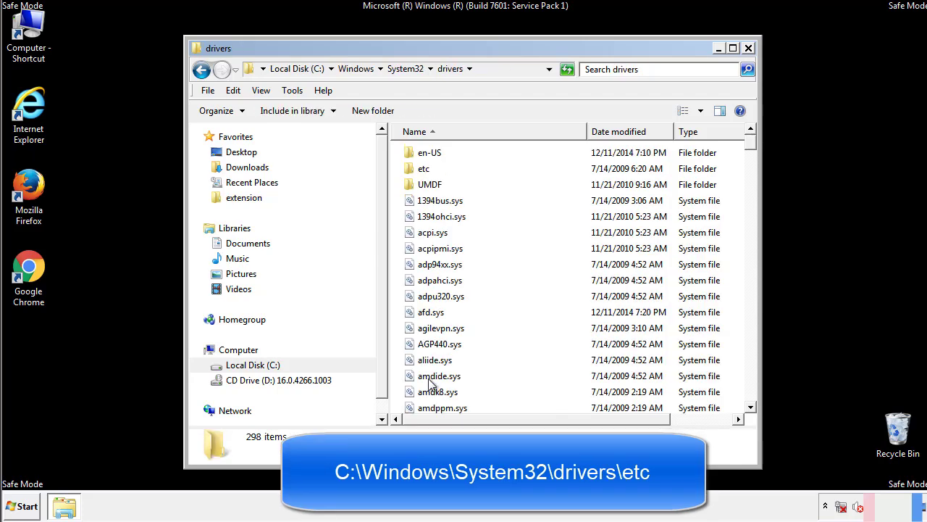
pyautogui.doubleClick(417, 171)
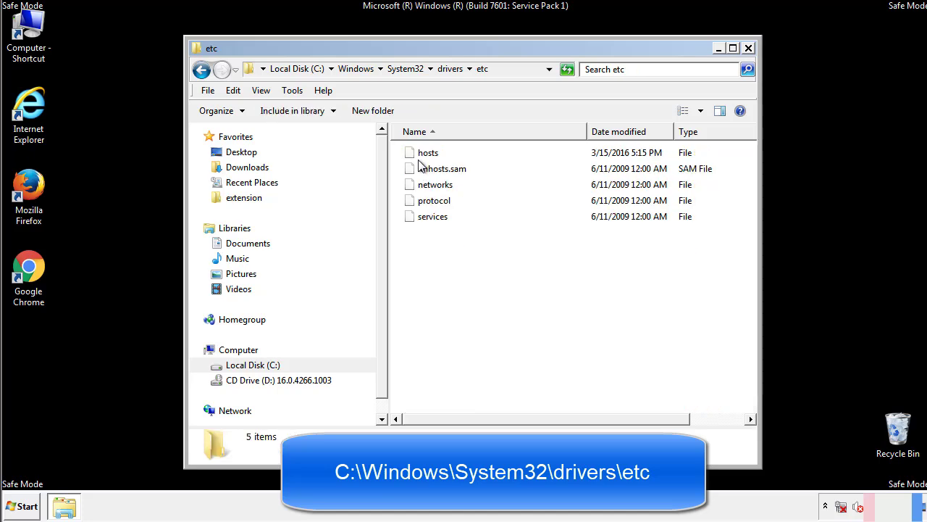
pyautogui.doubleClick(420, 155)
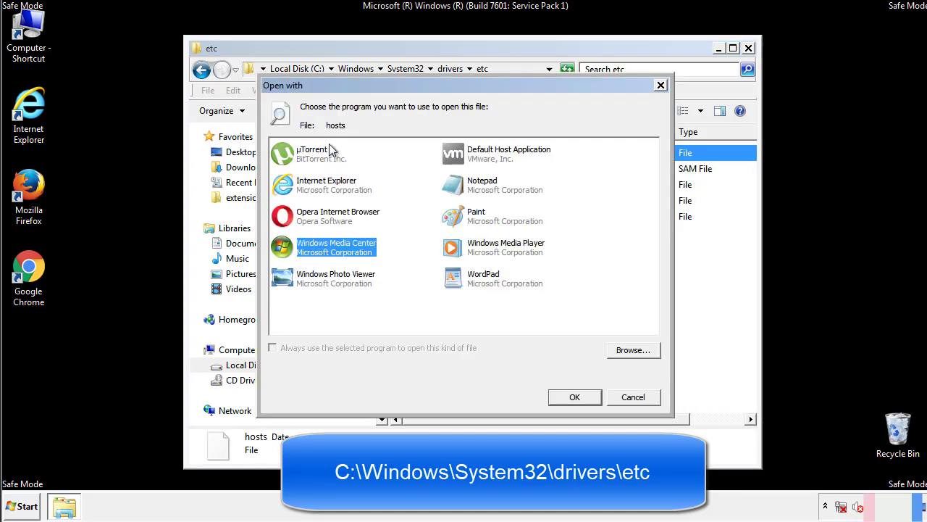
# Open the hosts file in Notepad and bring its window fully into view
pyautogui.click(470, 190)
pyautogui.click(574, 397)
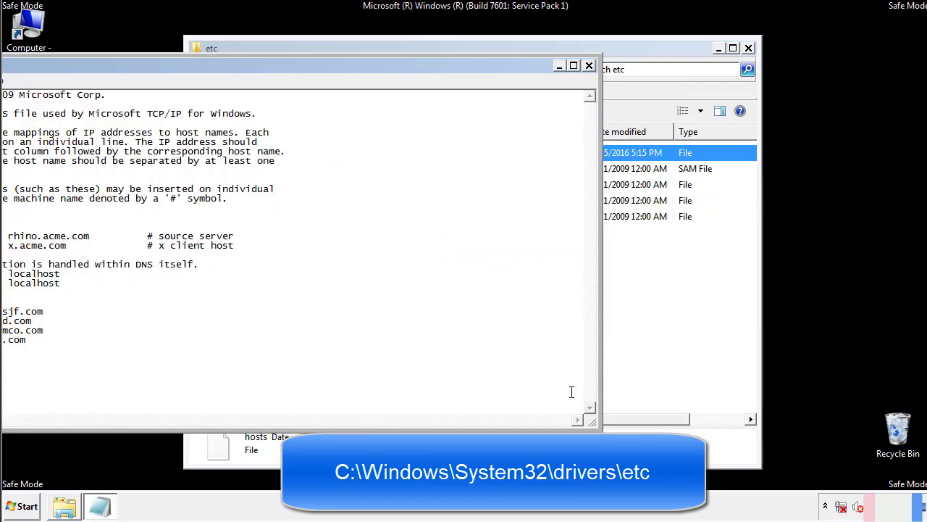
pyautogui.moveTo(379, 65); pyautogui.dragTo(590, 79)
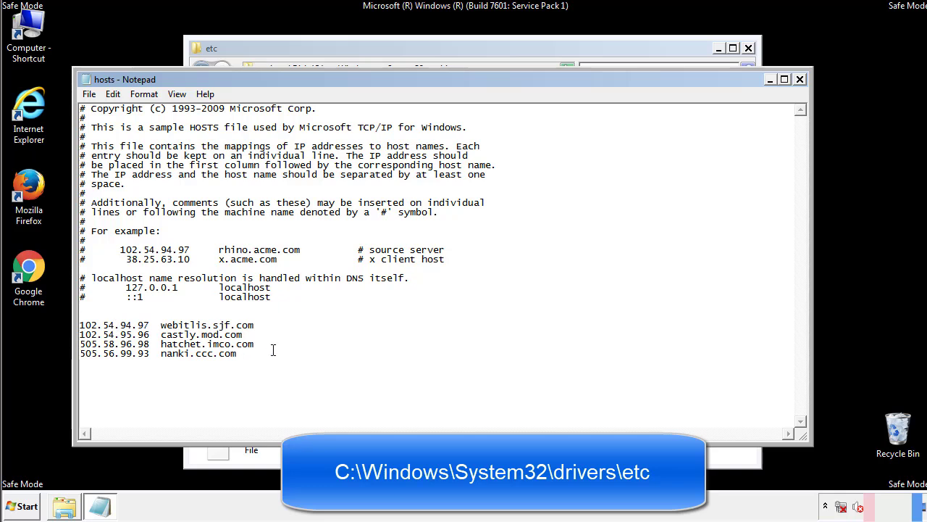
# Delete the four suspicious IP entries from hosts, save it, and close the etc folder
pyautogui.moveTo(258, 355); pyautogui.dragTo(79, 324)
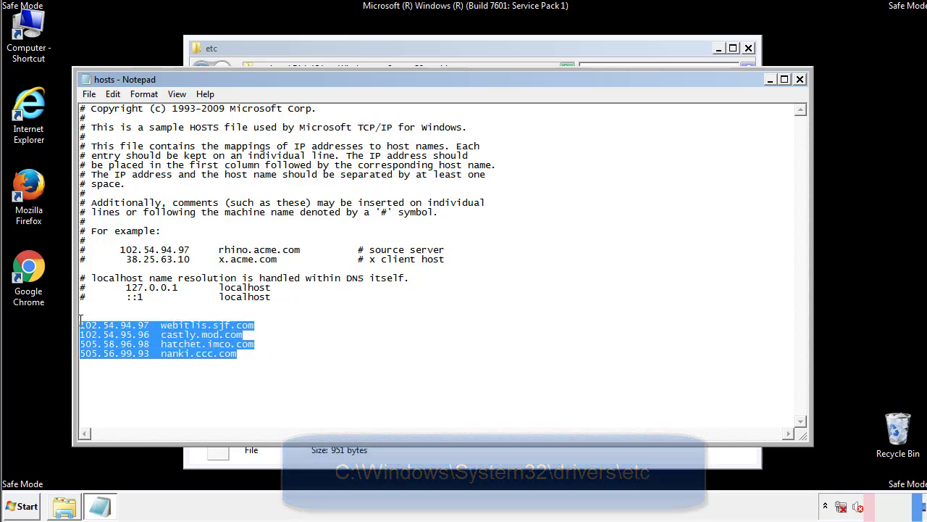
pyautogui.press('Delete')
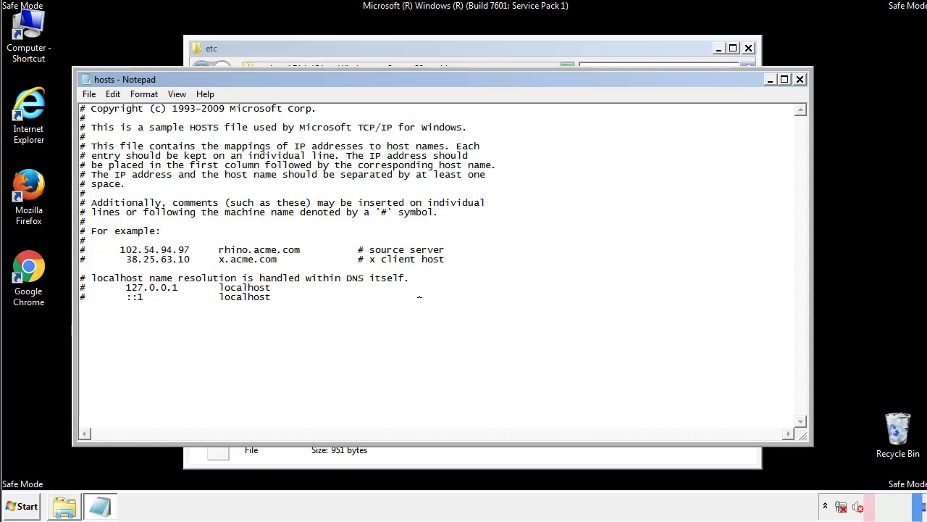
pyautogui.click(800, 80)
pyautogui.click(410, 264)
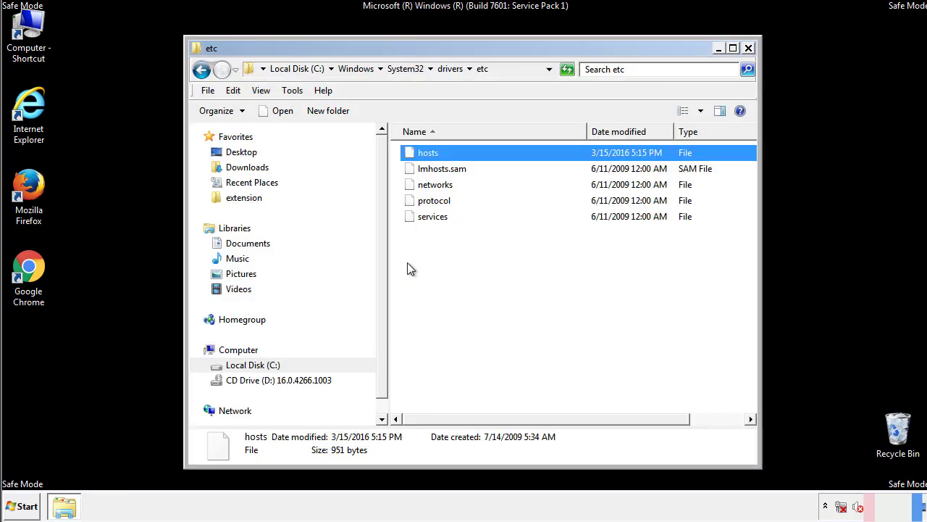
pyautogui.click(407, 269)
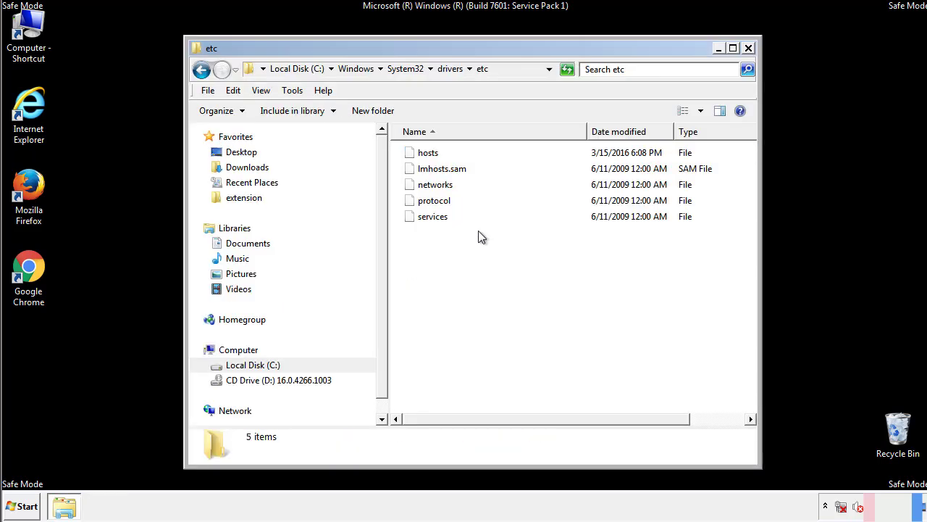
pyautogui.click(748, 49)
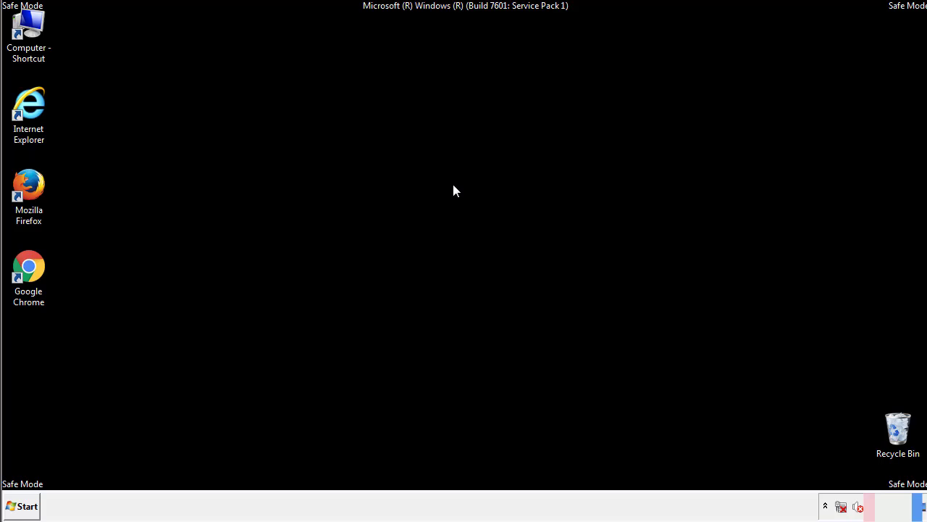
# Open the Startup folder from All Programs in a window
pyautogui.click(22, 506)
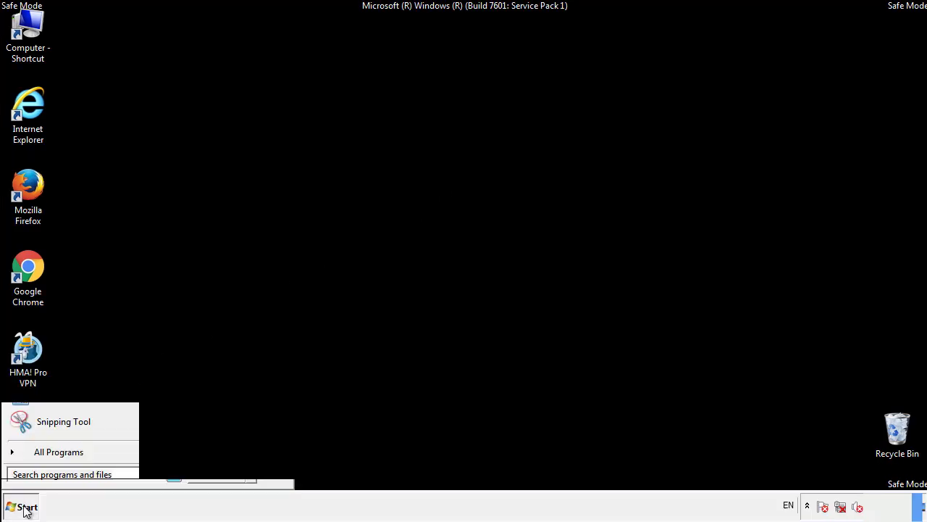
pyautogui.click(42, 452)
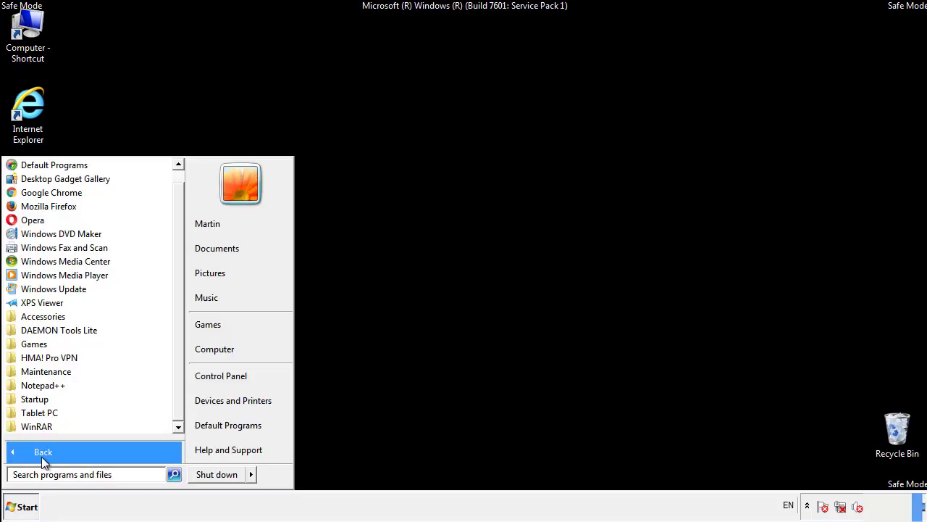
pyautogui.rightClick(43, 394)
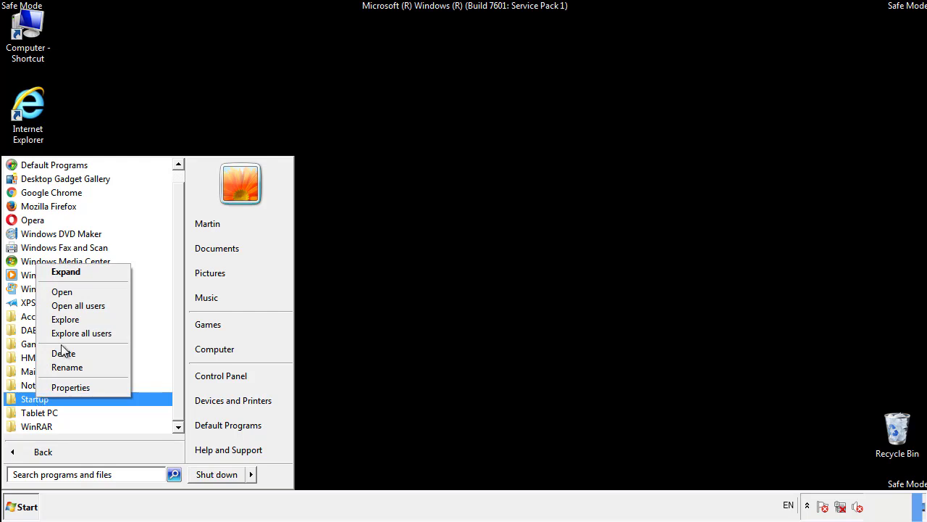
pyautogui.click(69, 292)
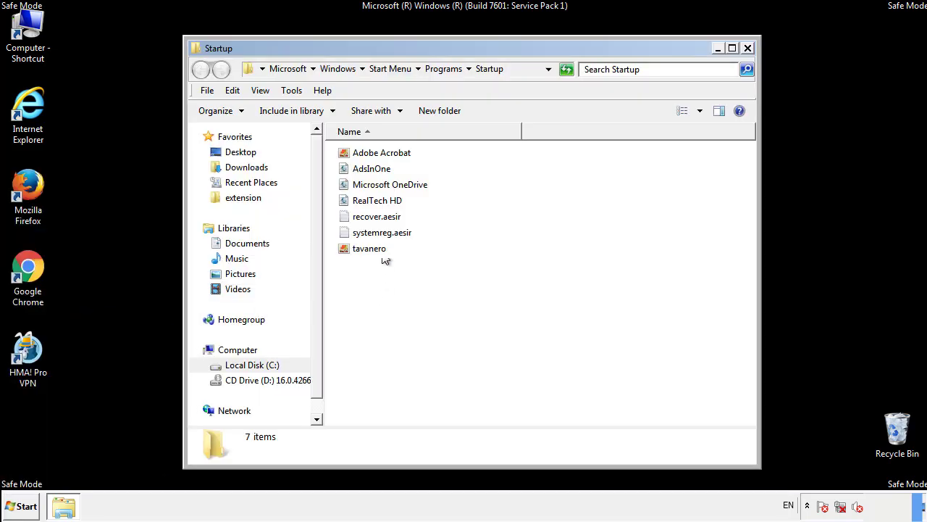
# Delete AdsInOne, recover.aesir, systemreg.aesir and tavanero from Startup and close the folder
pyautogui.click(378, 170)
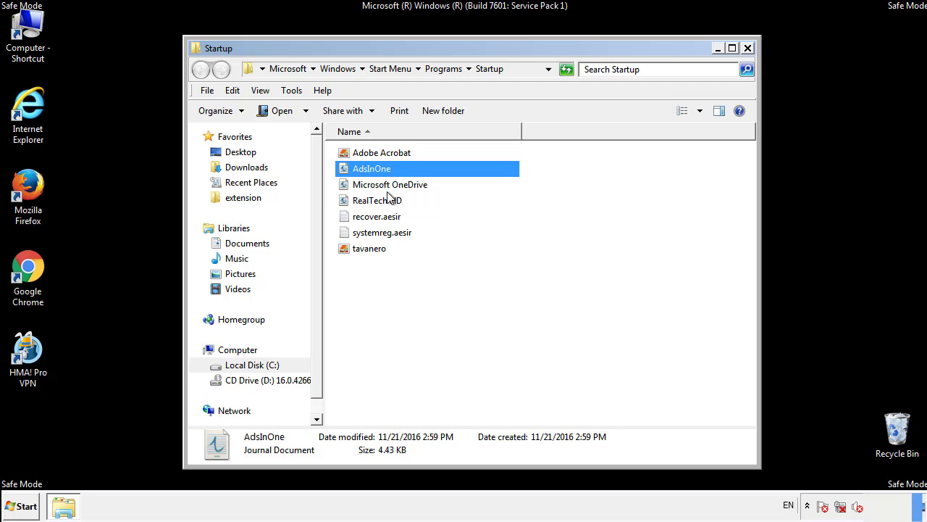
pyautogui.keyDown('ctrl'); pyautogui.click(376, 218); pyautogui.keyUp('ctrl')
pyautogui.keyDown('ctrl'); pyautogui.click(384, 232); pyautogui.keyUp('ctrl')
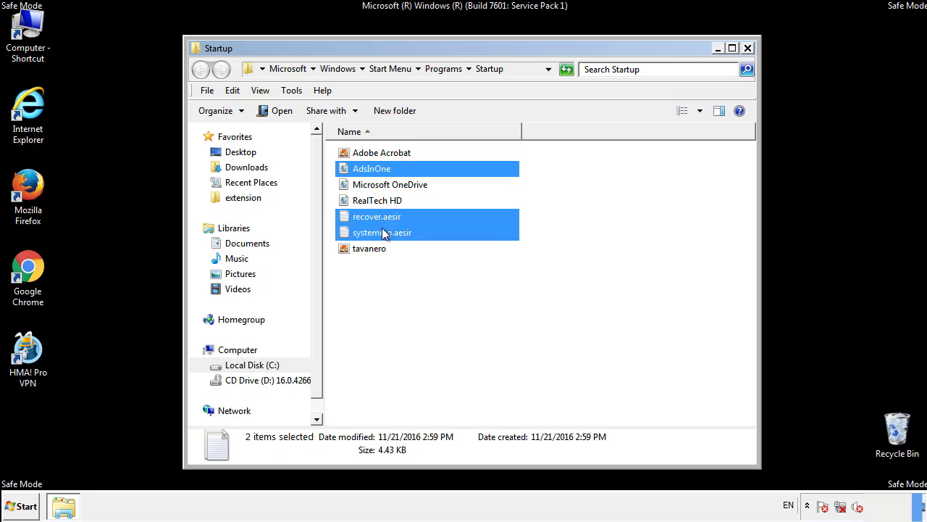
pyautogui.keyDown('ctrl'); pyautogui.click(371, 249); pyautogui.keyUp('ctrl')
pyautogui.rightClick(367, 249)
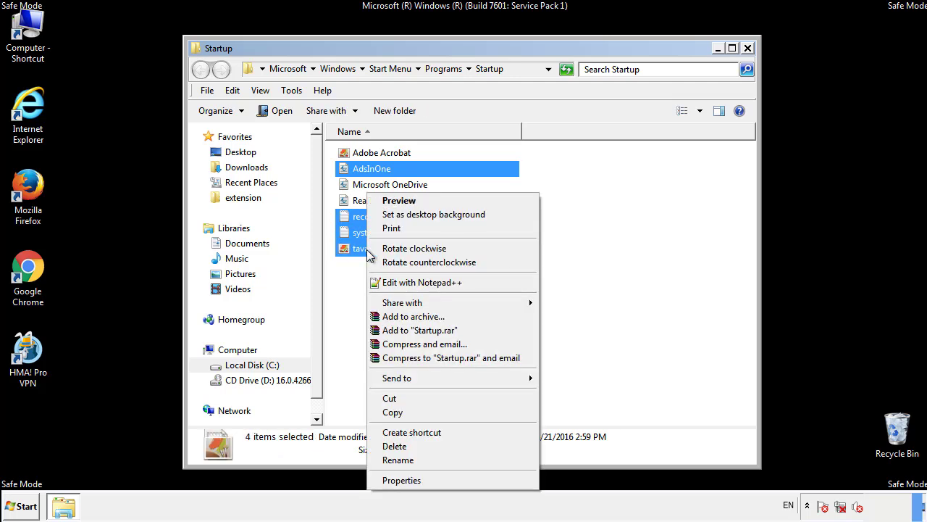
pyautogui.click(394, 446)
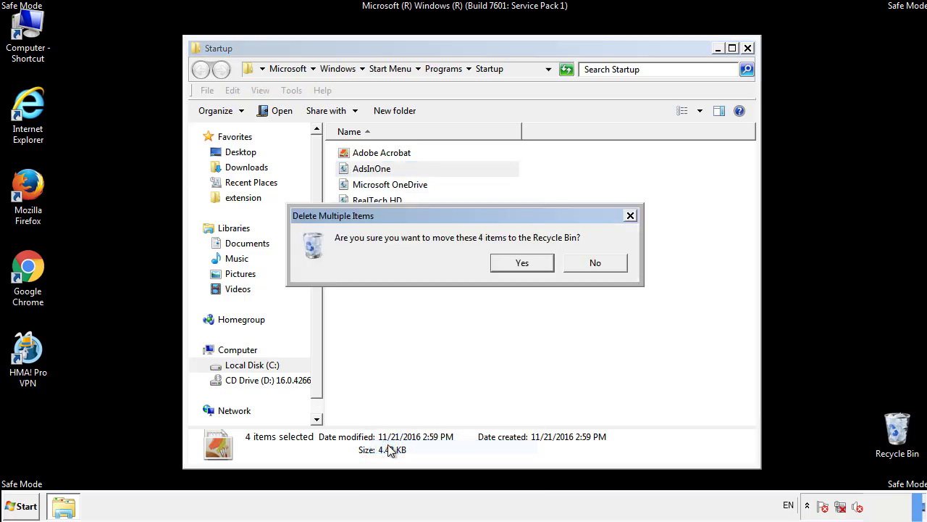
pyautogui.click(513, 262)
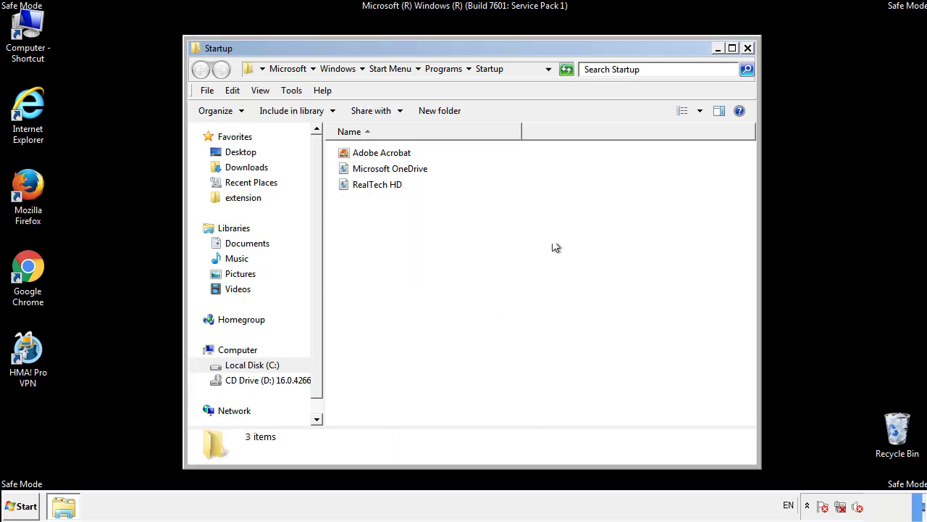
pyautogui.click(751, 48)
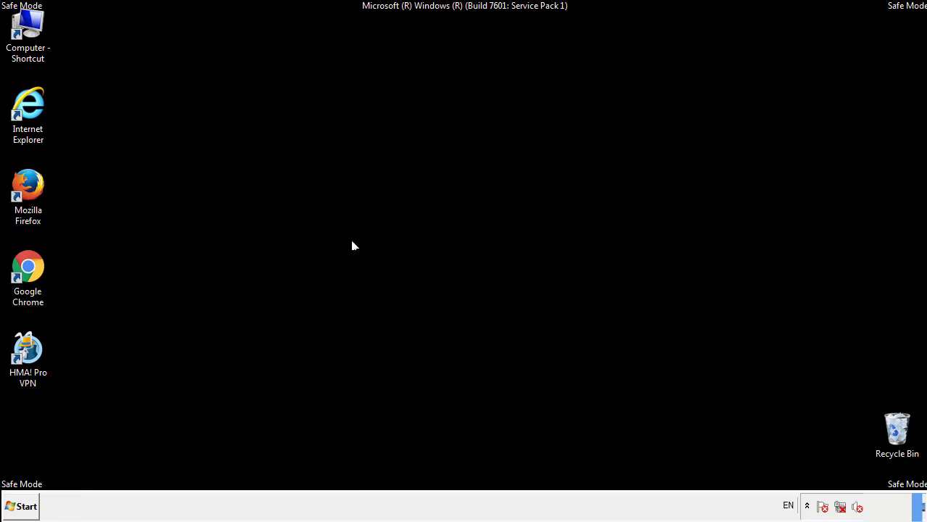
pyautogui.click(22, 510)
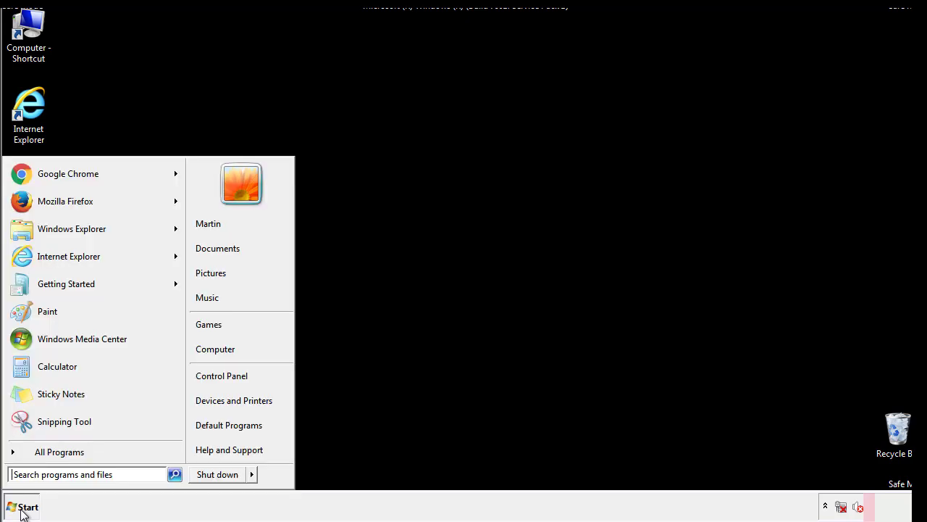
pyautogui.click(64, 475)
# Launch regedit and expand HKEY_LOCAL_MACHINE\SOFTWARE\Microsoft\Windows\CurrentVersion down to Run
pyautogui.write('reged')
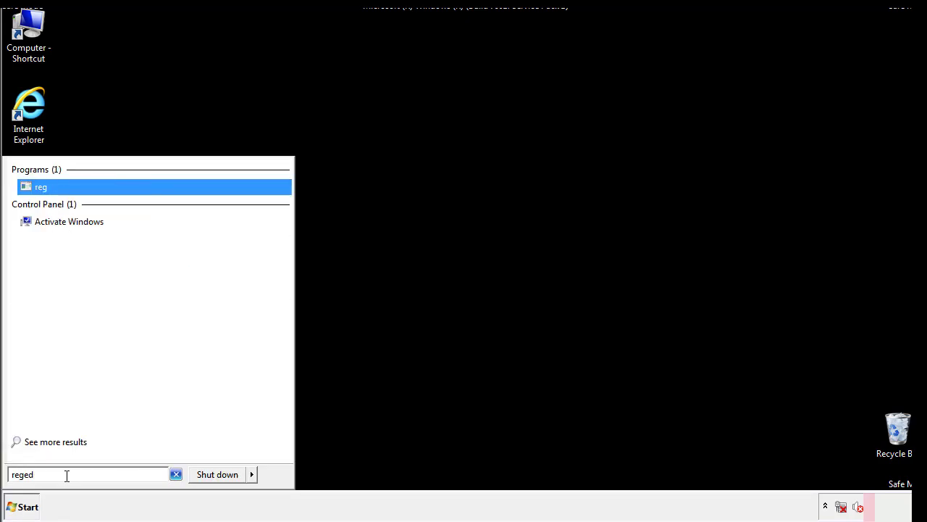
pyautogui.write('it')
pyautogui.press('Return')
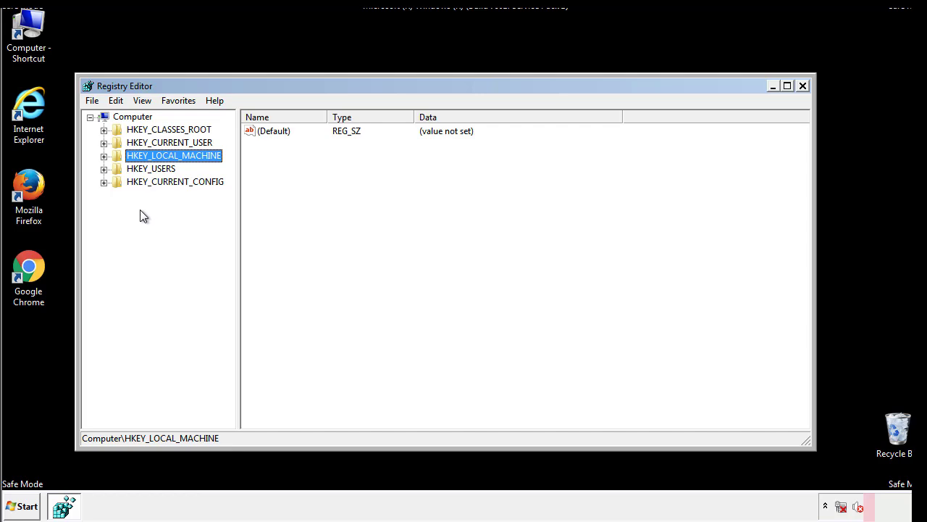
pyautogui.click(103, 156)
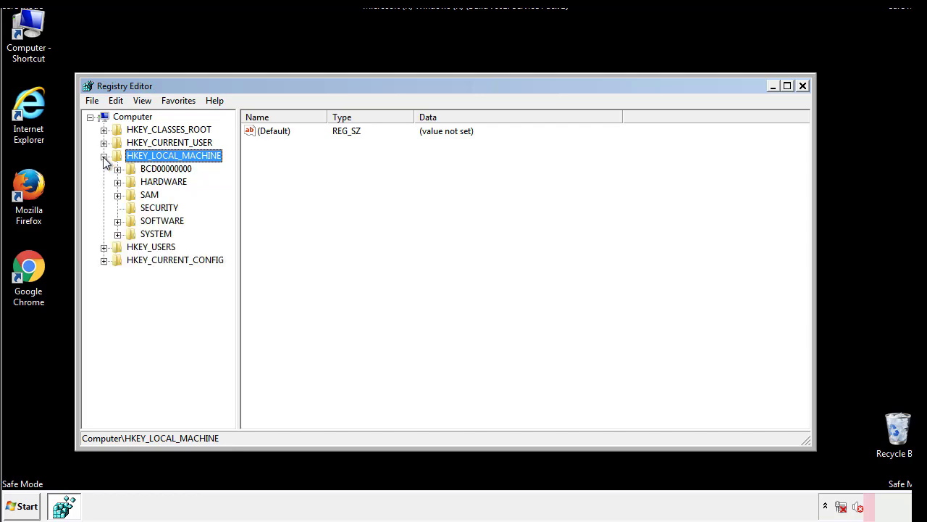
pyautogui.click(117, 221)
pyautogui.scroll(-1, 228, 217)
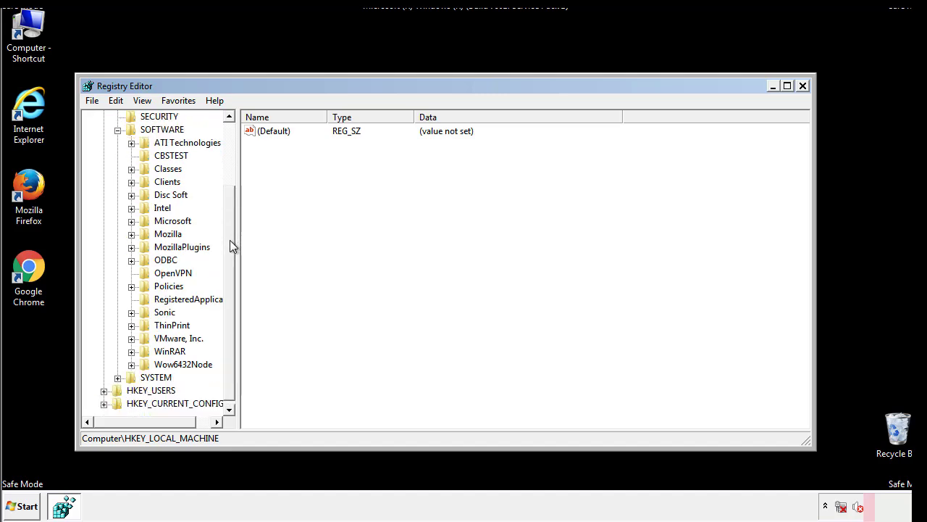
pyautogui.click(131, 221)
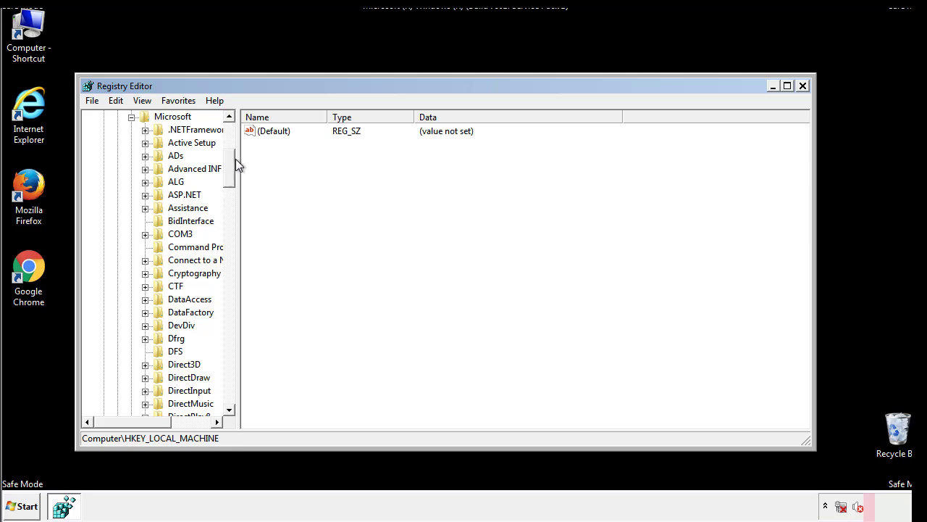
pyautogui.moveTo(228, 179)
pyautogui.mouseDown()
pyautogui.moveTo(231, 388)
pyautogui.moveTo(232, 378)
pyautogui.mouseUp()
pyautogui.click(145, 221)
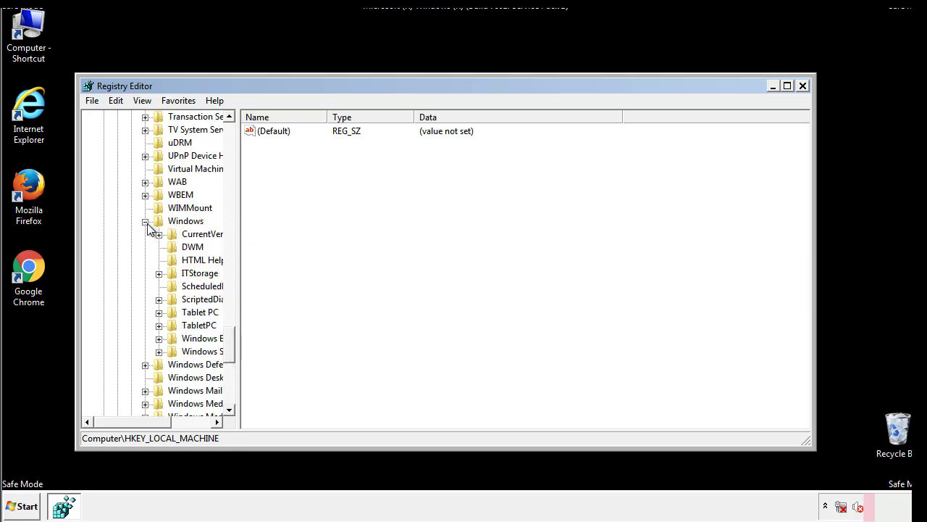
pyautogui.moveTo(128, 422); pyautogui.dragTo(149, 425)
pyautogui.click(120, 234)
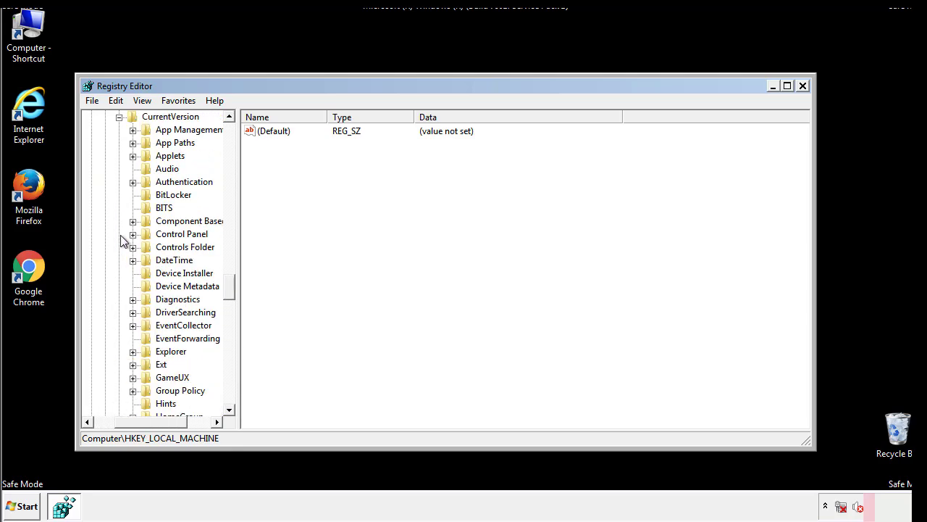
pyautogui.moveTo(235, 290); pyautogui.dragTo(230, 335)
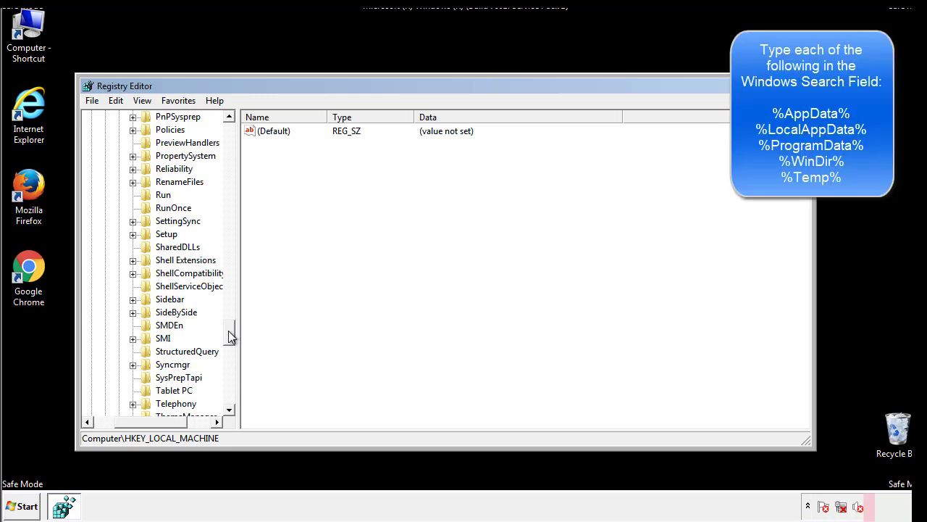
# Delete the tappi.loc value from the HKLM Run key, then scroll the tree back to the top
pyautogui.click(152, 196)
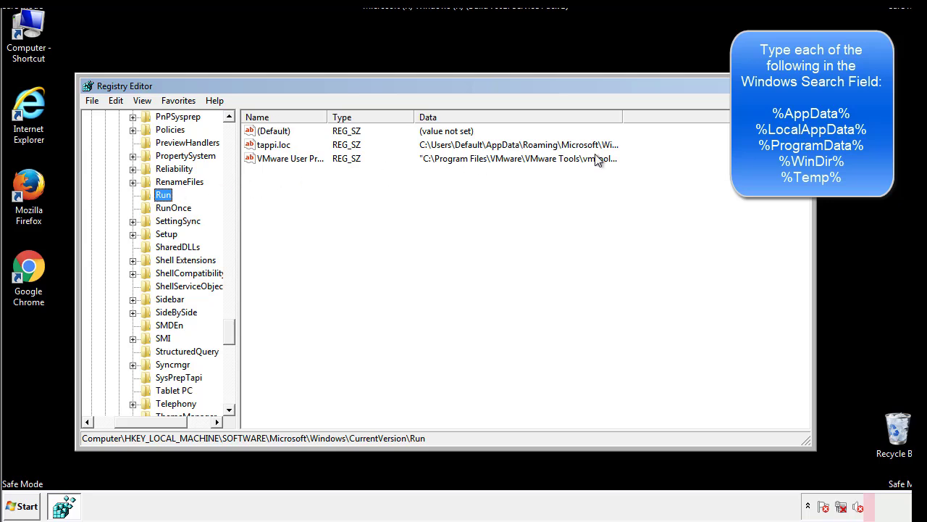
pyautogui.click(274, 148)
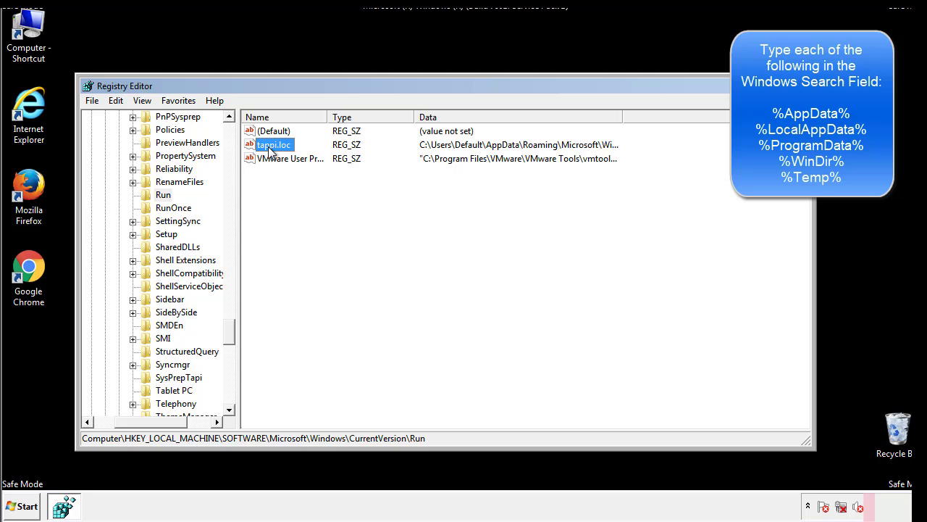
pyautogui.rightClick(268, 146)
pyautogui.click(290, 188)
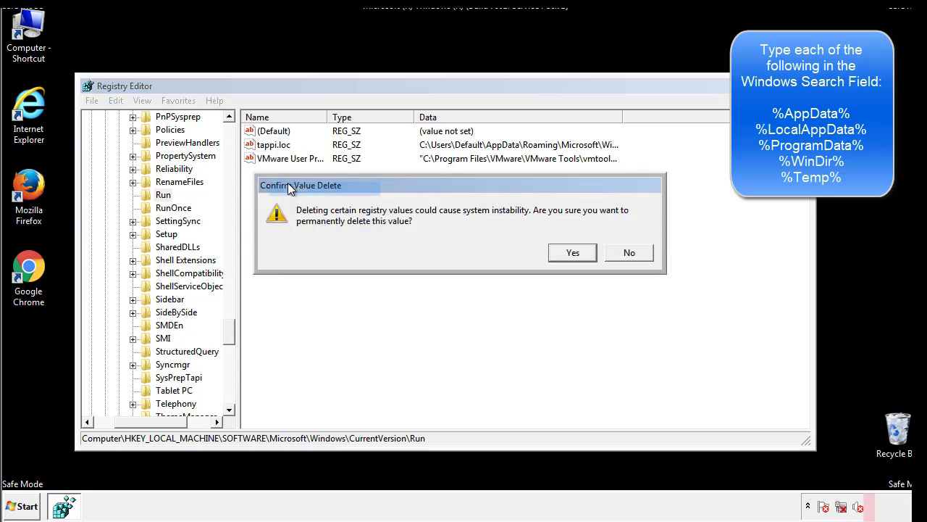
pyautogui.click(564, 254)
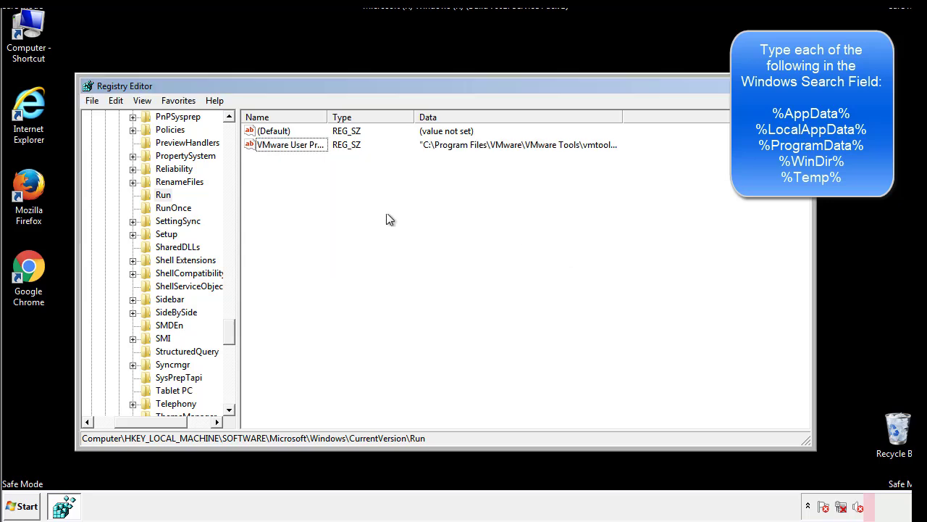
pyautogui.moveTo(229, 331); pyautogui.dragTo(230, 394)
pyautogui.moveTo(153, 421); pyautogui.dragTo(114, 431)
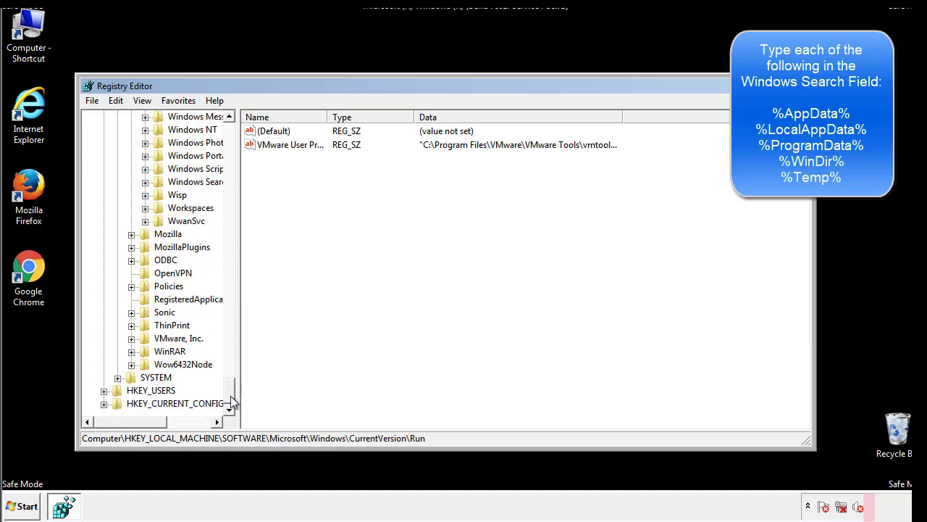
pyautogui.moveTo(232, 397); pyautogui.dragTo(236, 139)
# Collapse HKEY_LOCAL_MACHINE and expand HKEY_CURRENT_USER down through Software\Microsoft
pyautogui.click(104, 156)
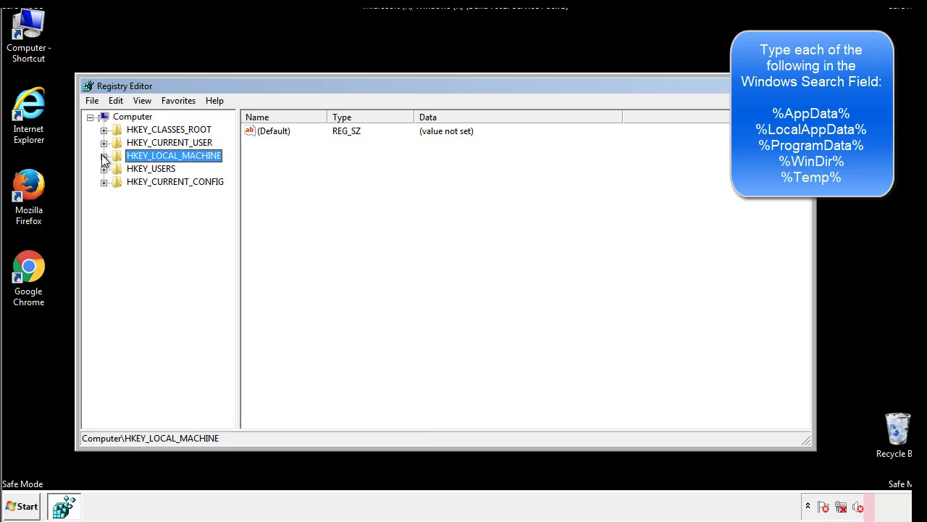
pyautogui.click(104, 143)
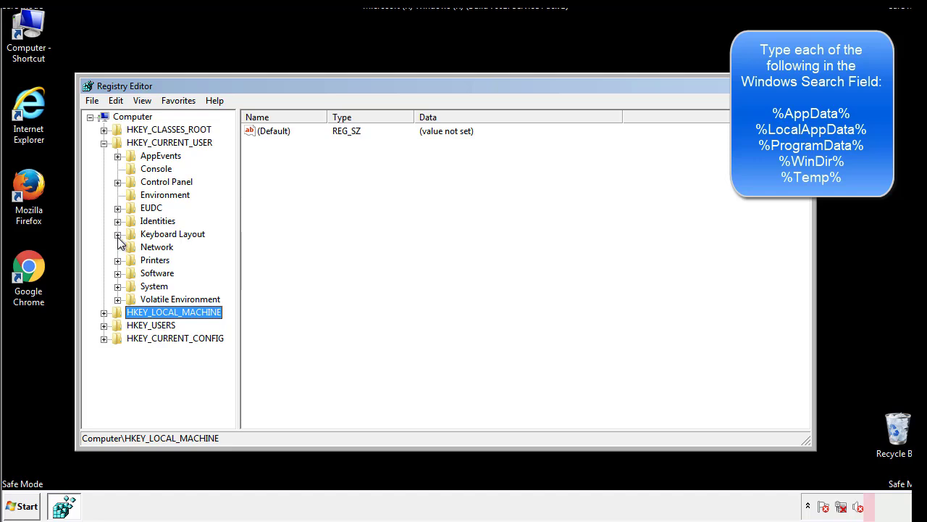
pyautogui.click(118, 274)
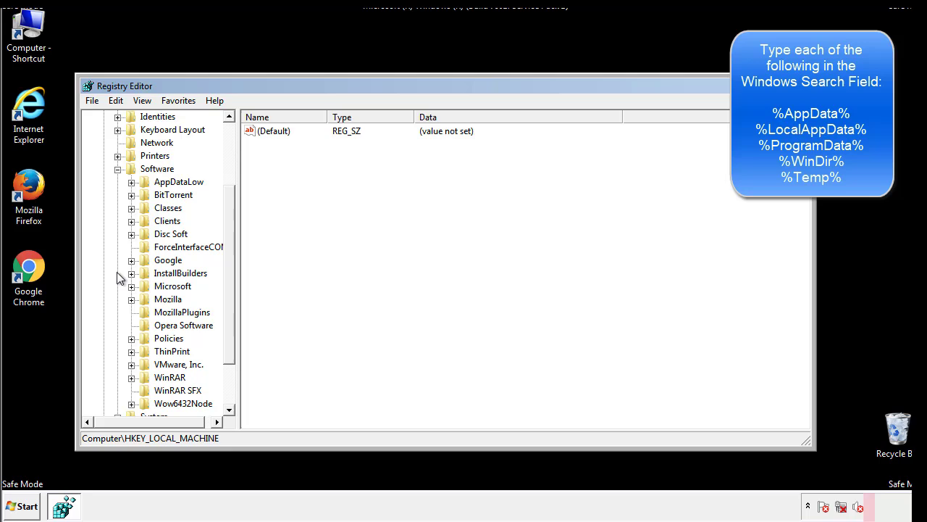
pyautogui.moveTo(228, 263); pyautogui.dragTo(228, 276)
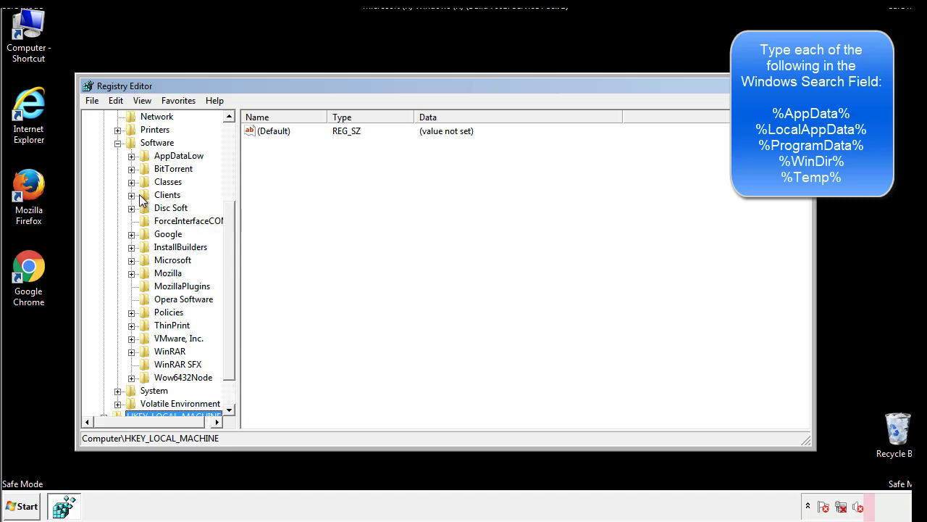
pyautogui.click(131, 260)
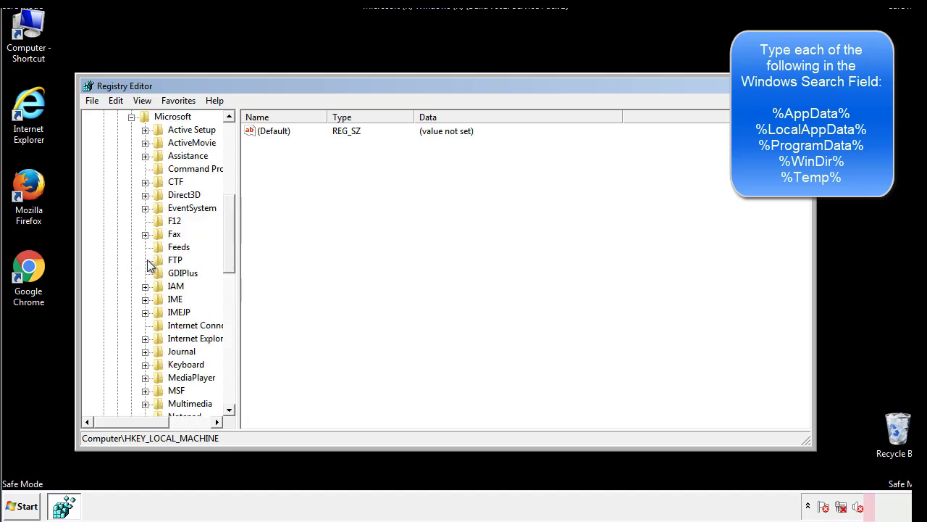
pyautogui.moveTo(227, 211); pyautogui.dragTo(228, 301)
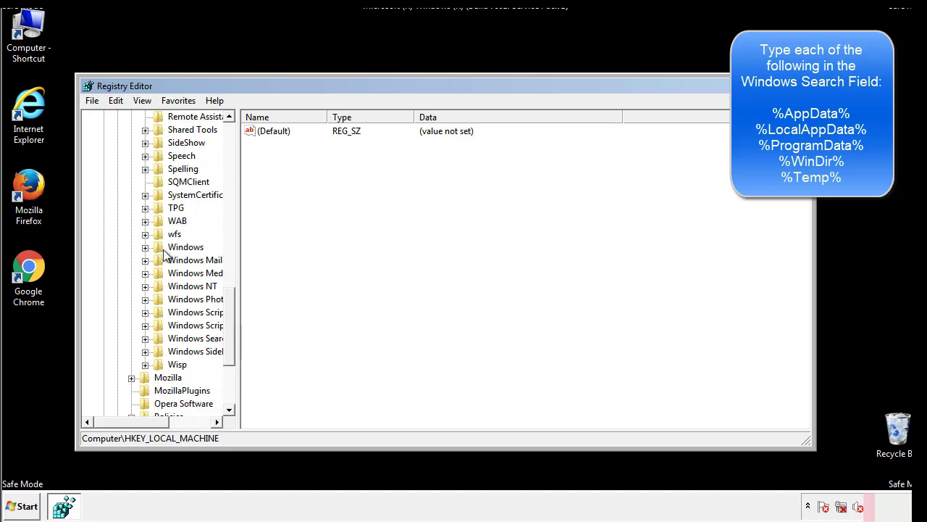
# Open the current user's Windows\CurrentVersion\Run key and review its DAEMON Tools Lite entry
pyautogui.click(144, 247)
pyautogui.click(159, 262)
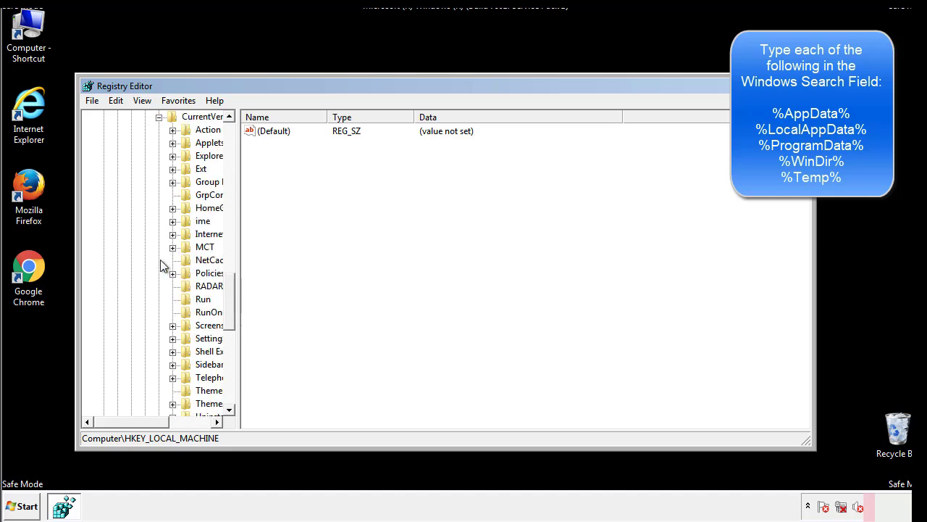
pyautogui.moveTo(140, 425); pyautogui.dragTo(163, 422)
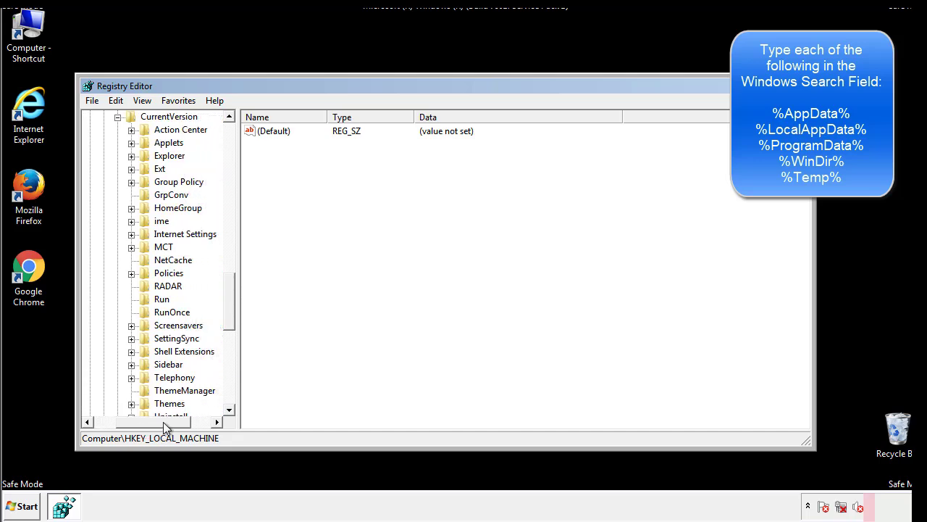
pyautogui.click(160, 298)
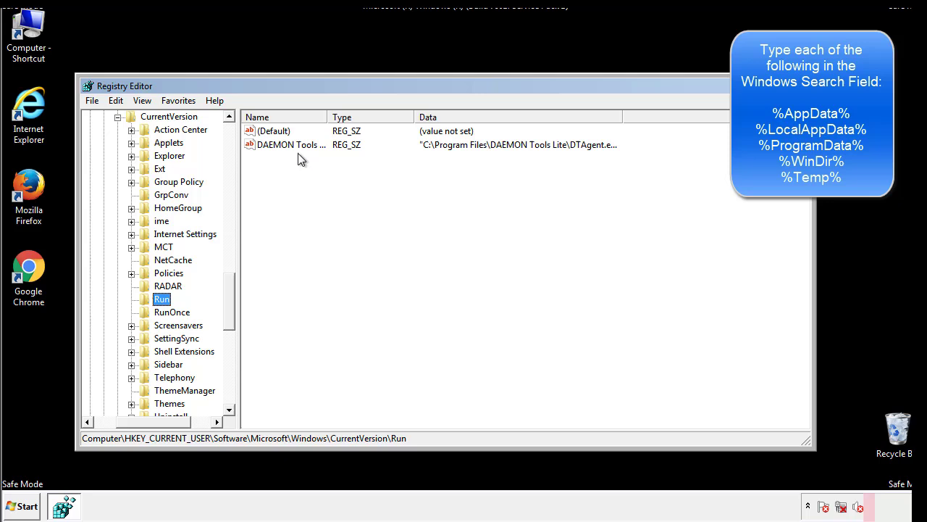
pyautogui.click(406, 168)
pyautogui.moveTo(269, 211); pyautogui.dragTo(329, 163)
pyautogui.moveTo(153, 419); pyautogui.dragTo(131, 421)
pyautogui.moveTo(230, 315); pyautogui.dragTo(228, 302)
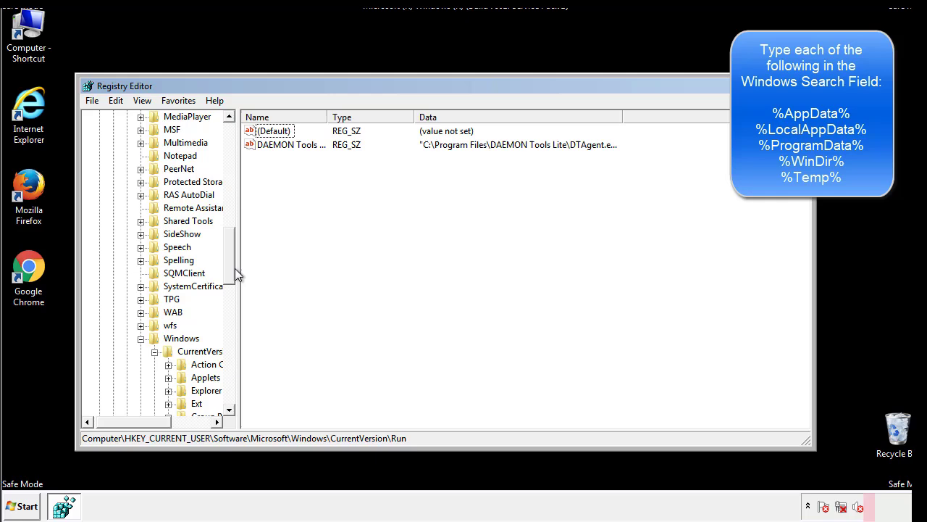
# Collapse the Windows key and search the registry for %temp% with Edit > Find
pyautogui.click(141, 339)
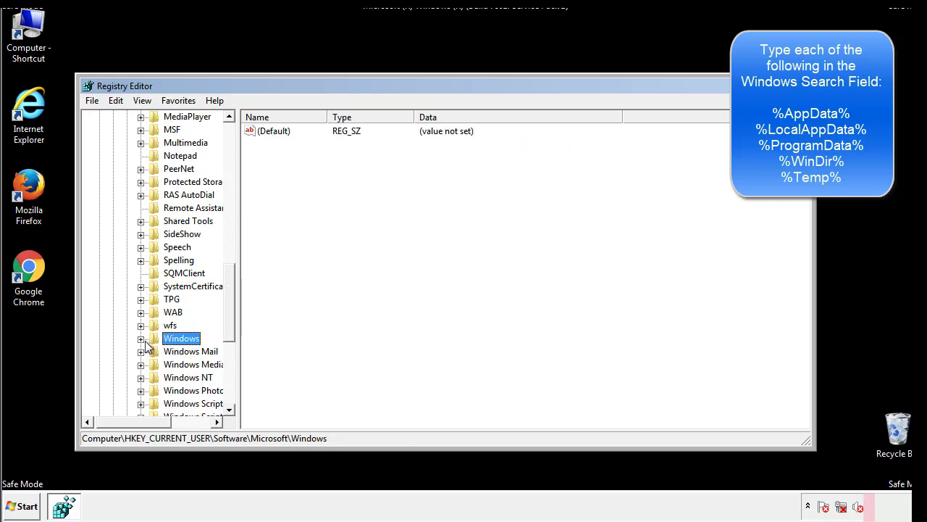
pyautogui.moveTo(233, 323); pyautogui.dragTo(233, 179)
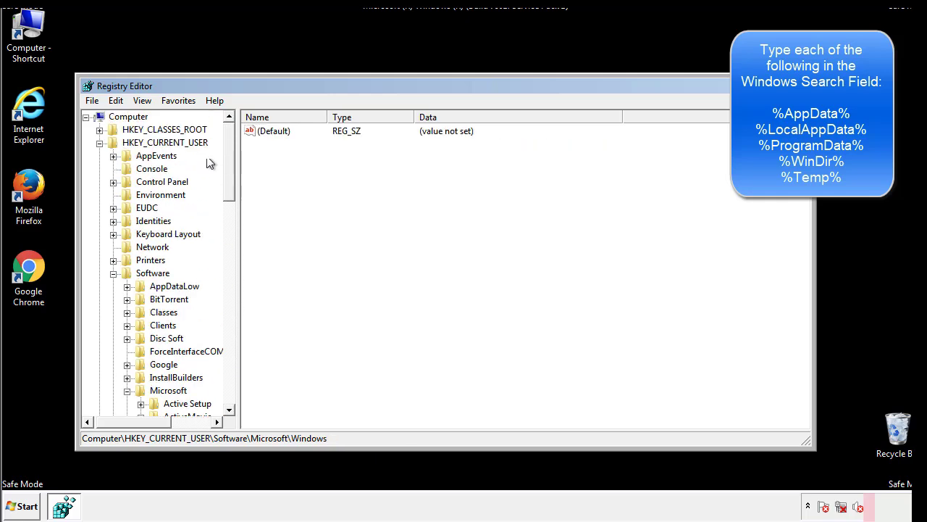
pyautogui.click(118, 102)
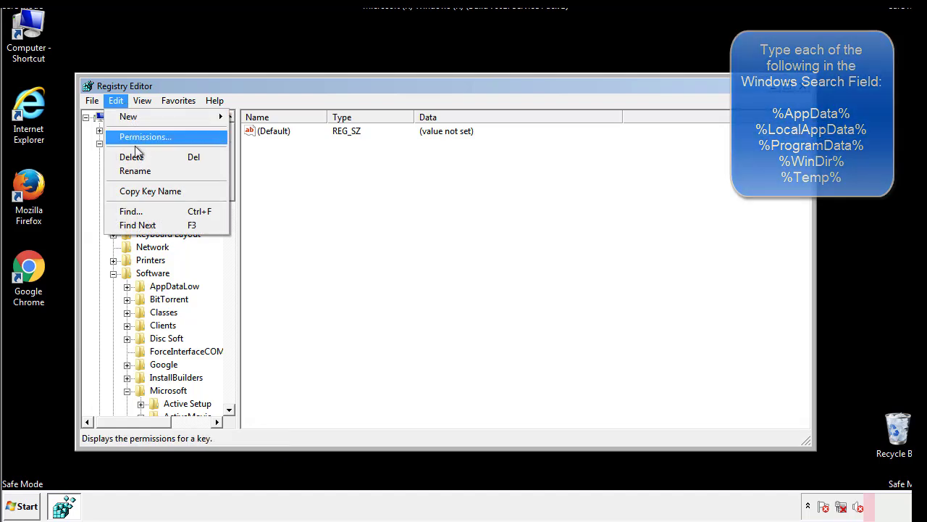
pyautogui.click(131, 211)
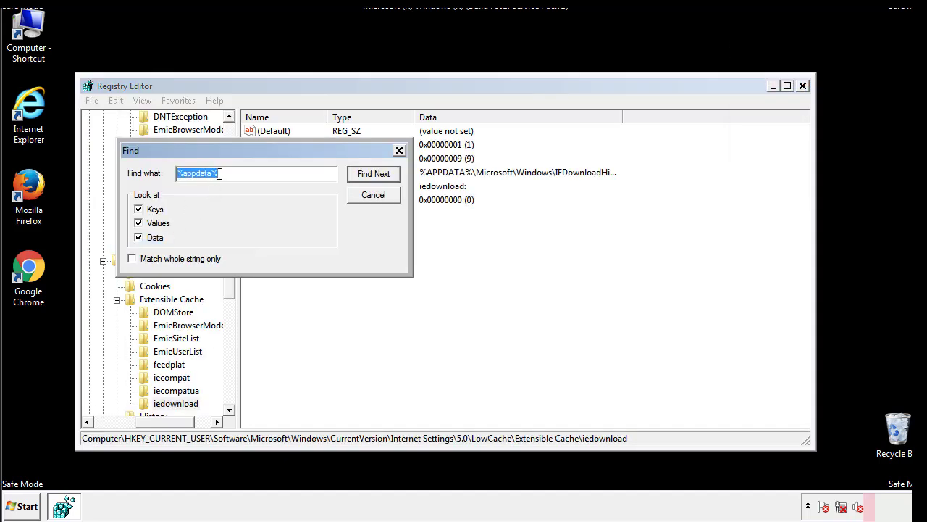
pyautogui.write('%temp%')
pyautogui.press('Return')
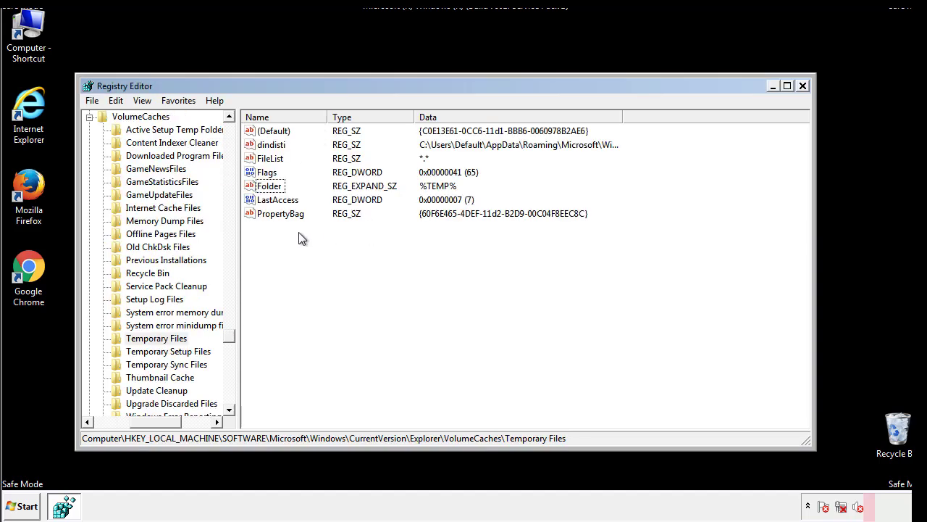
# Delete all values in the Temporary Files key, including Folder and dindisti
pyautogui.moveTo(298, 234); pyautogui.dragTo(262, 131)
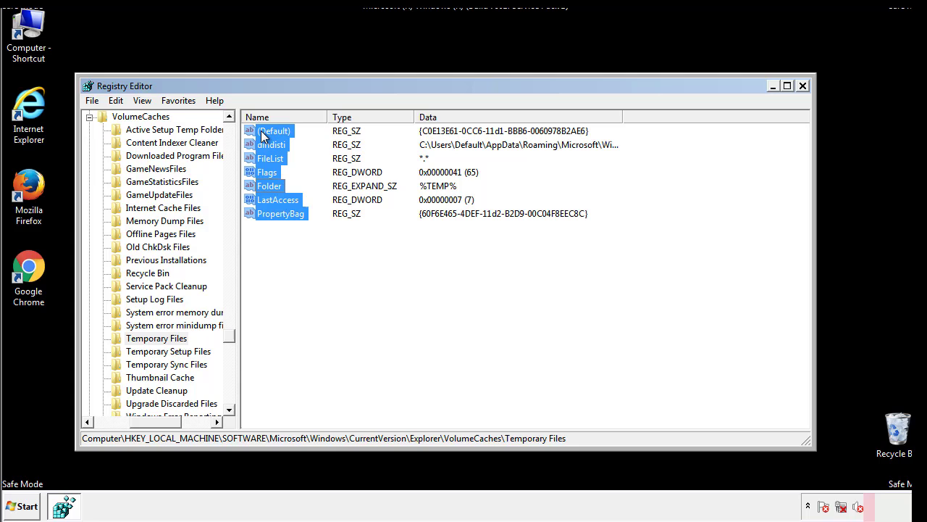
pyautogui.rightClick(262, 132)
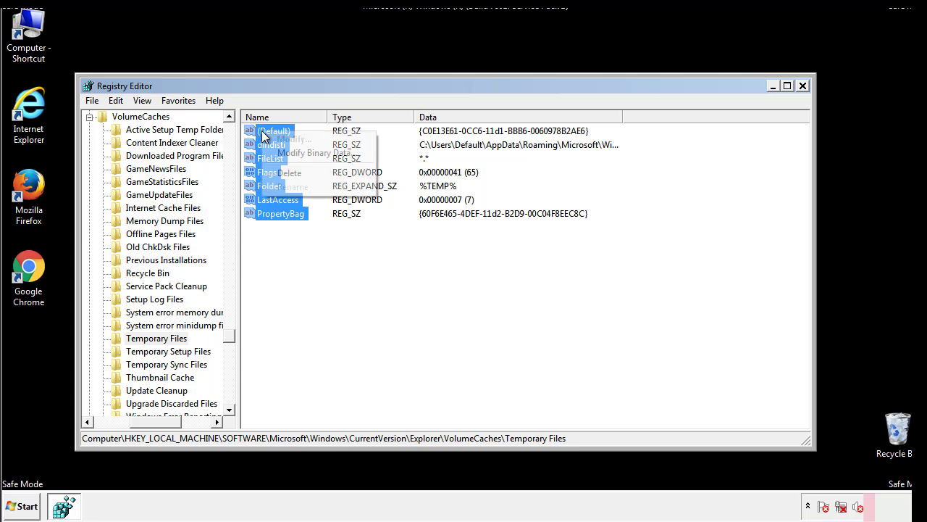
pyautogui.click(281, 172)
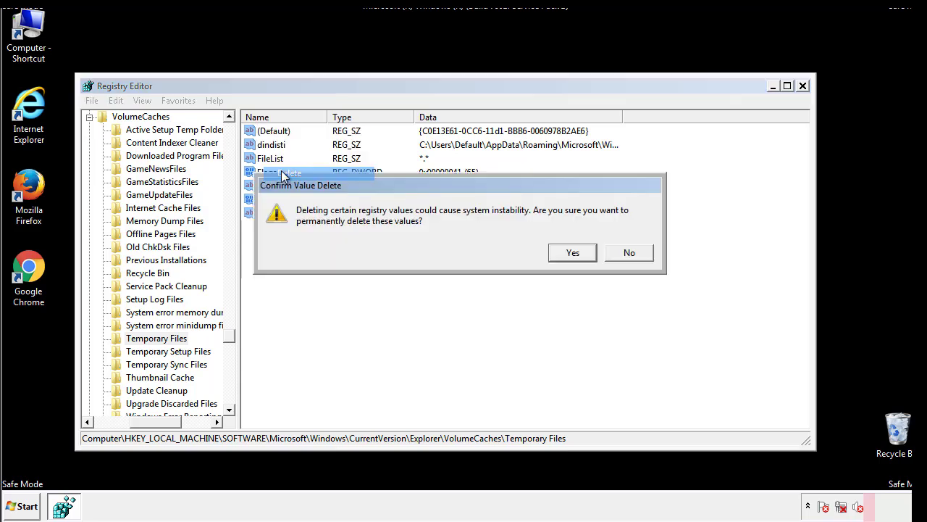
pyautogui.click(576, 253)
pyautogui.click(322, 177)
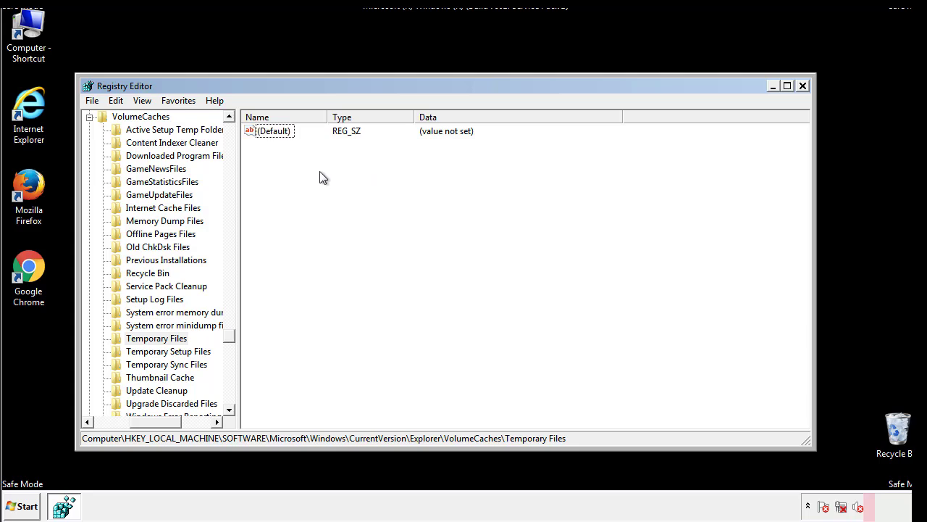
# Close Registry Editor and launch msconfig from the Start menu search box
pyautogui.click(803, 87)
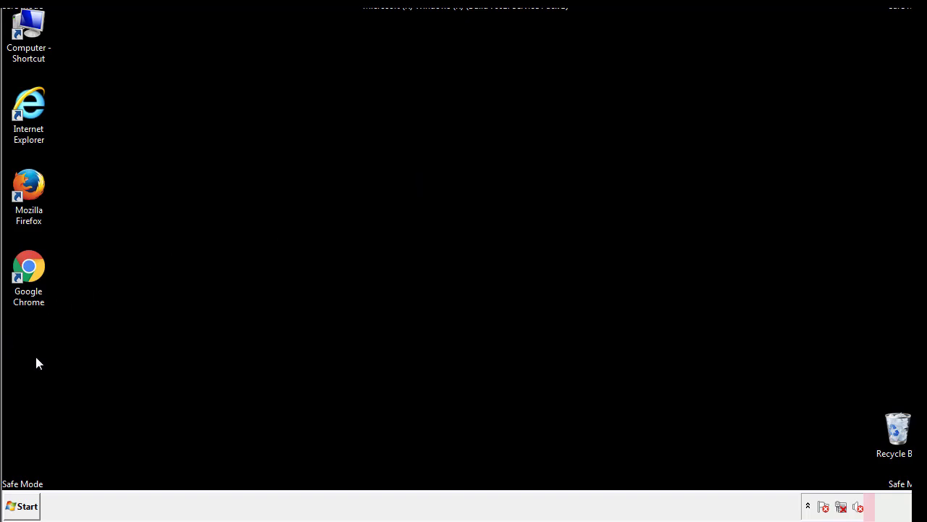
pyautogui.click(16, 510)
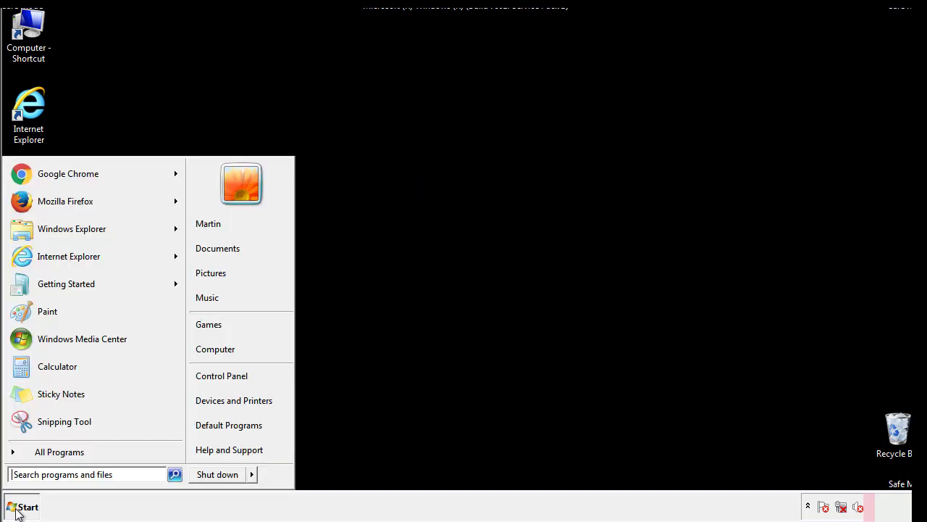
pyautogui.click(50, 474)
pyautogui.write('mscon')
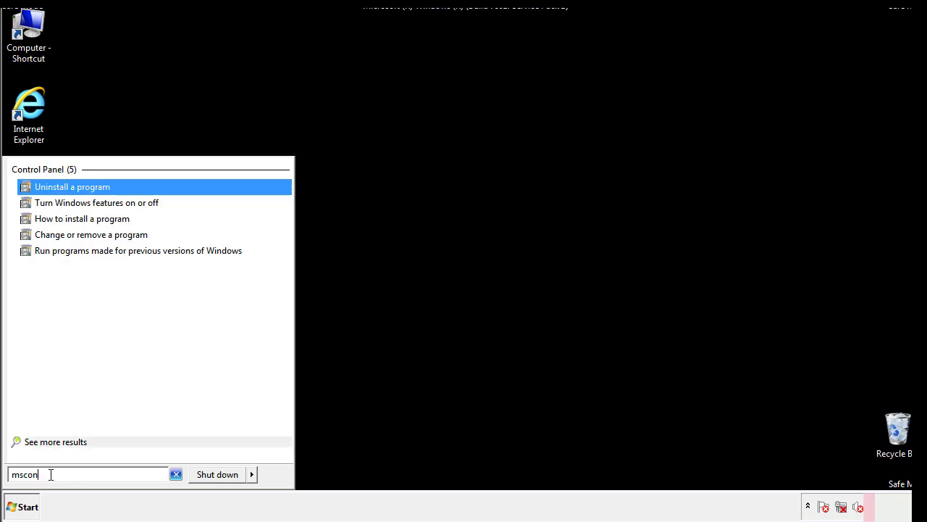
pyautogui.write('fig')
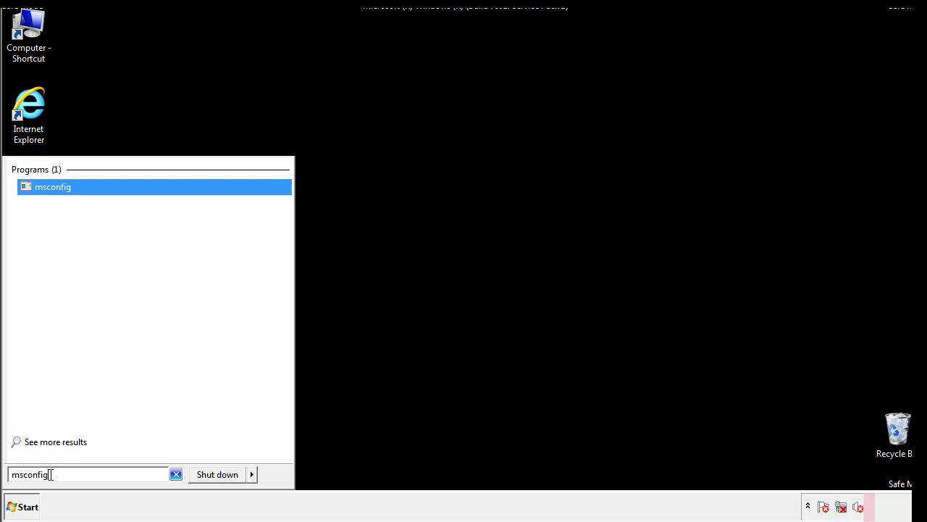
pyautogui.press('Return')
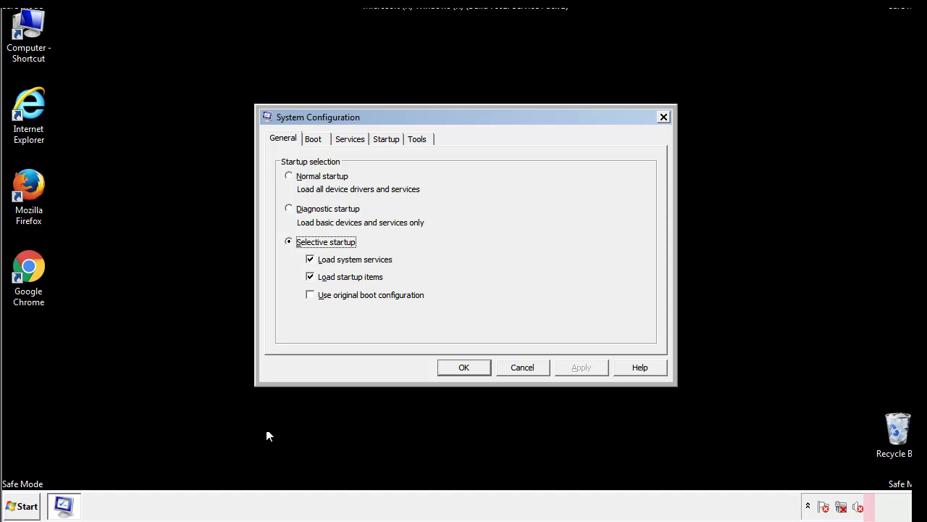
# Uncheck Safe boot on the Boot tab, apply and confirm, then restart now
pyautogui.click(312, 139)
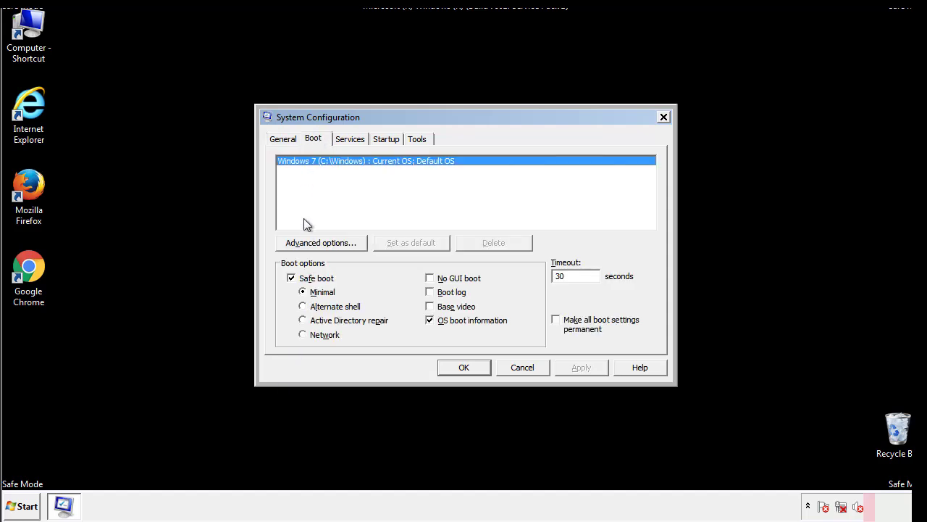
pyautogui.click(294, 278)
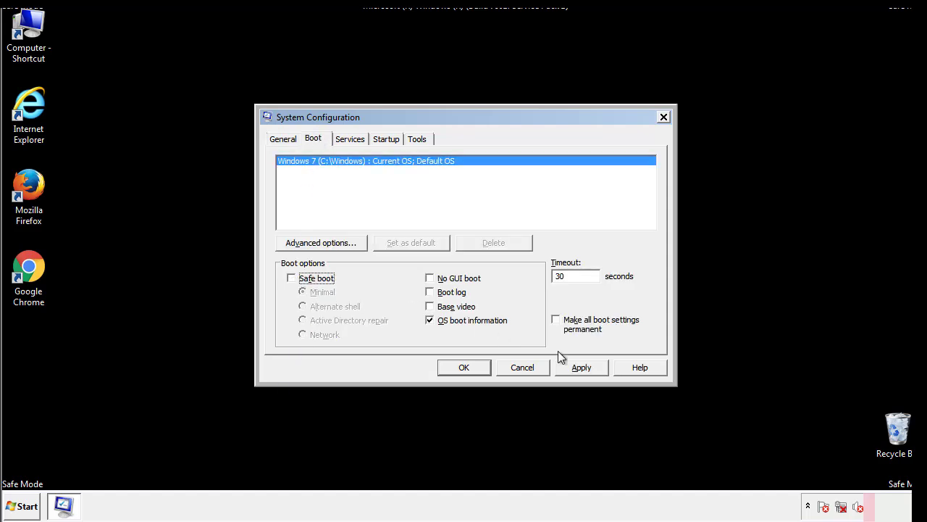
pyautogui.click(583, 366)
pyautogui.click(460, 368)
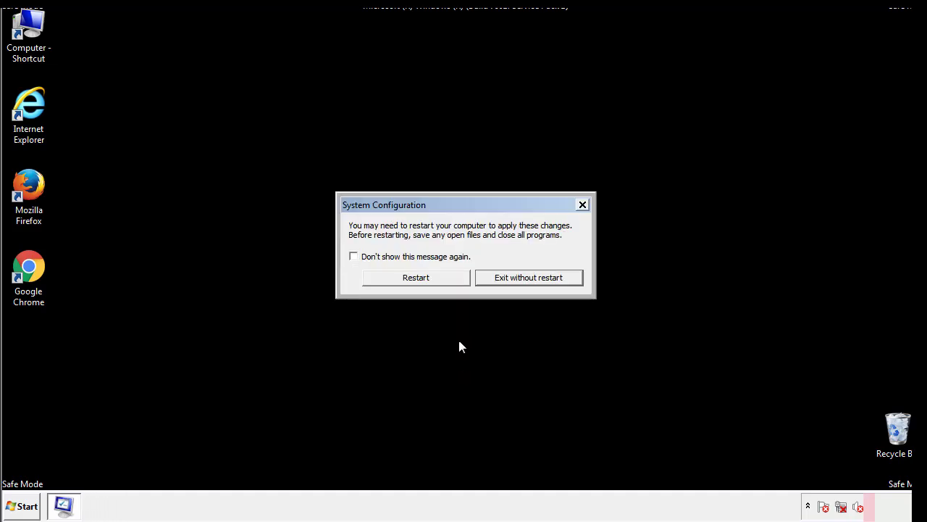
pyautogui.click(429, 282)
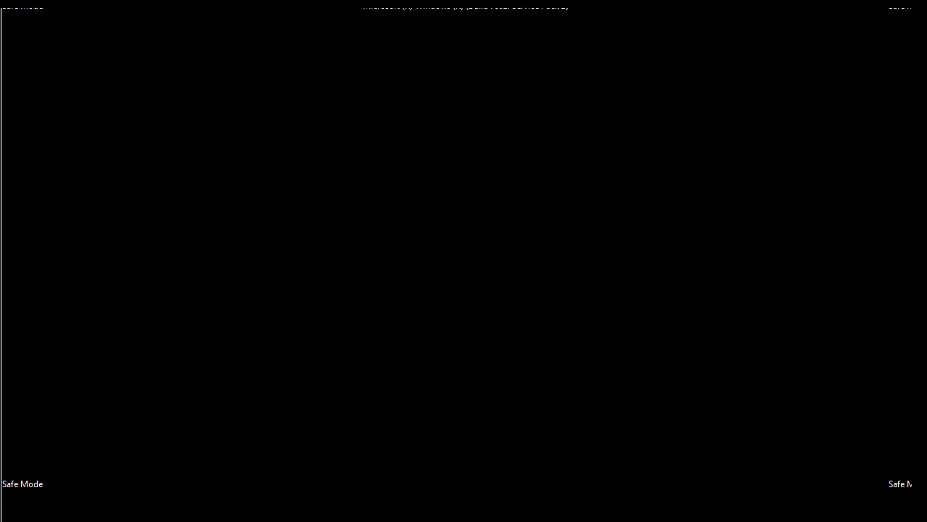